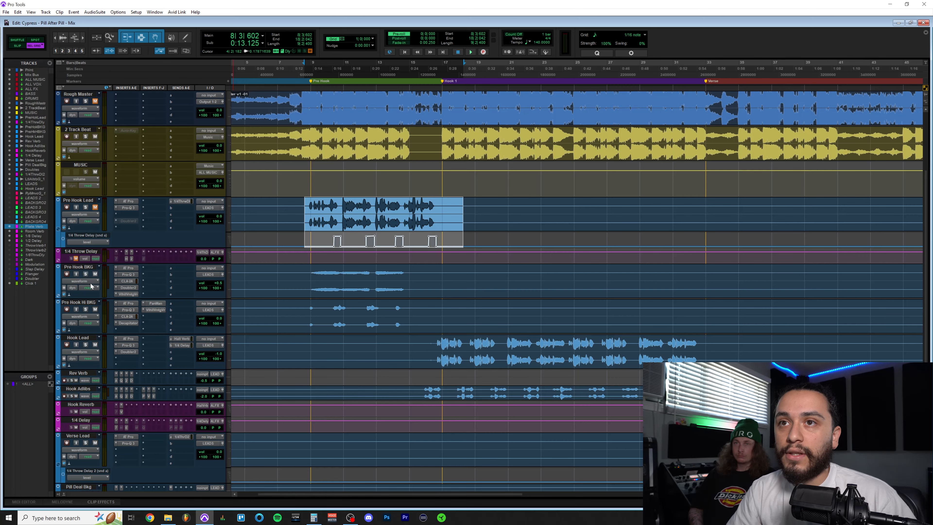
Step: Play the song from bar 8 through the Pre Hook section and stop at the start of Hook 1
click(295, 229)
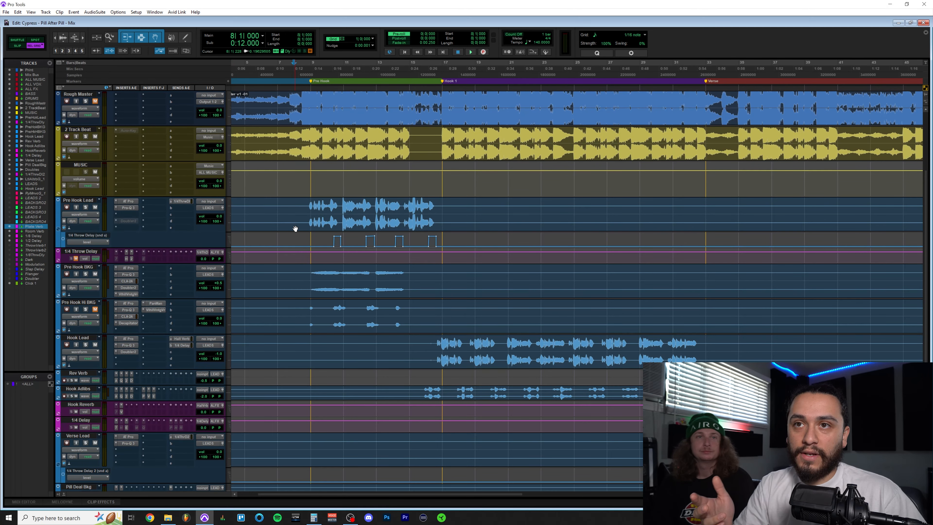
key(space)
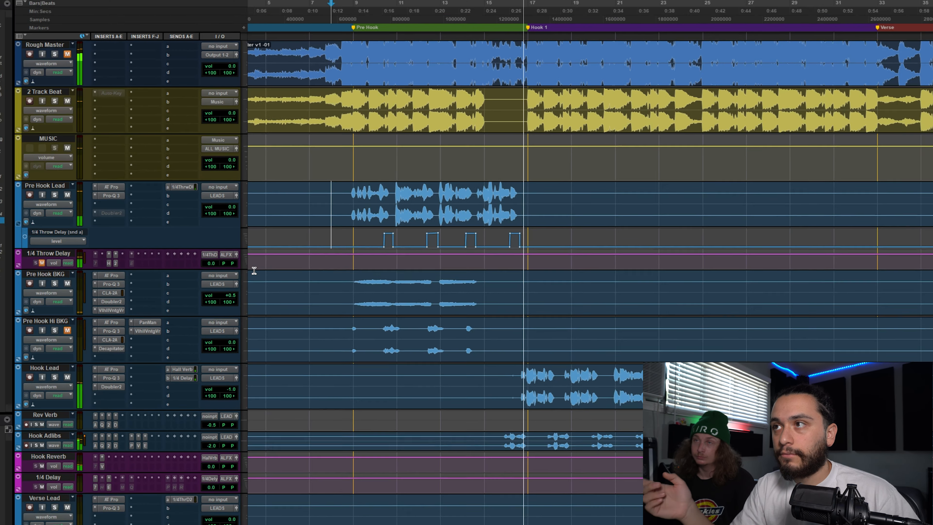
key(space)
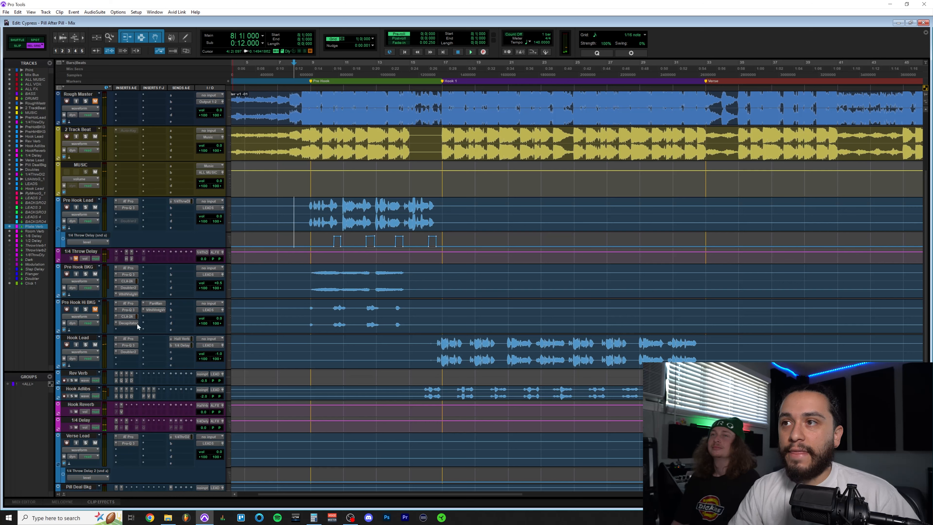
Step: Unmute the Pre Hook Hi BKG track, highlight its pre-hook vocals and place the playback start just before the Pre Hook marker
click(95, 309)
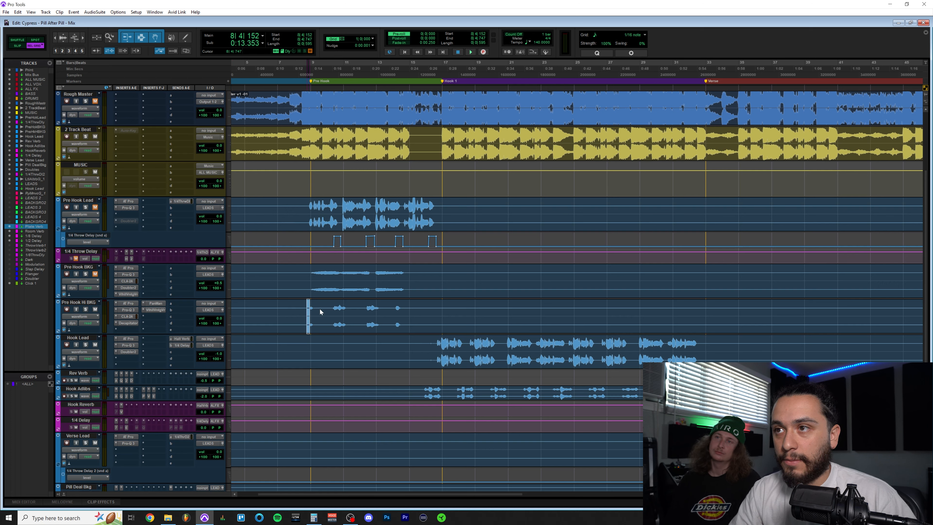
drag(320, 312, 411, 313)
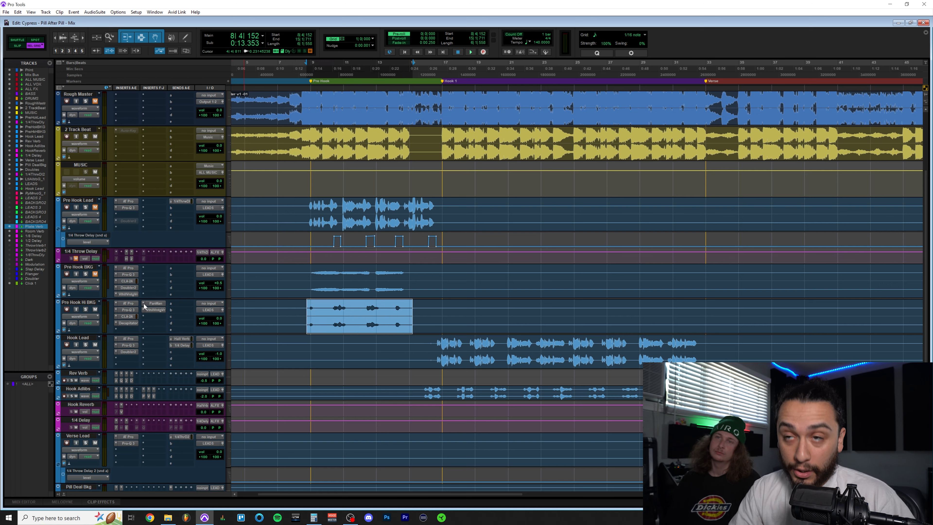
click(307, 303)
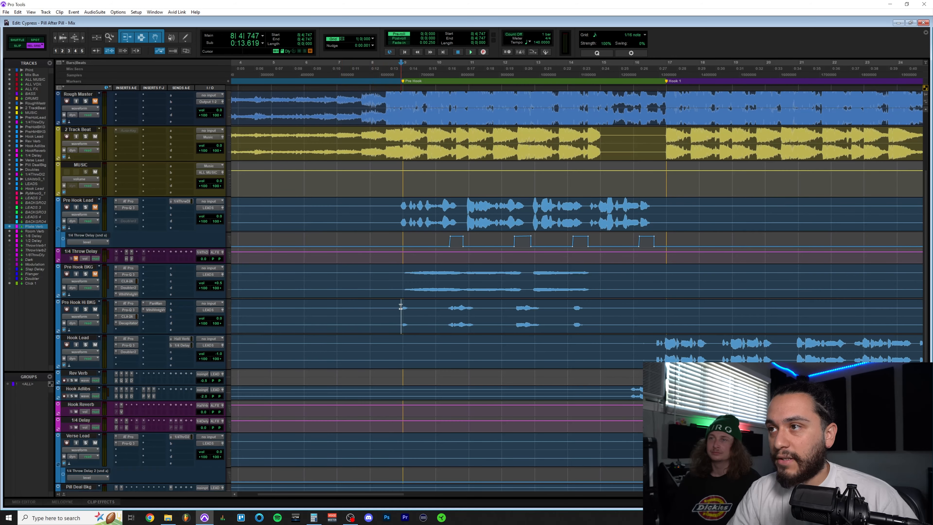
scroll(371, 310, right, 3)
Step: Inspect the Pro-Q 3, CLA-2A and Decapitator inserts on the Pre Hook Hi BKG track and close the plug-in window
click(133, 311)
click(133, 317)
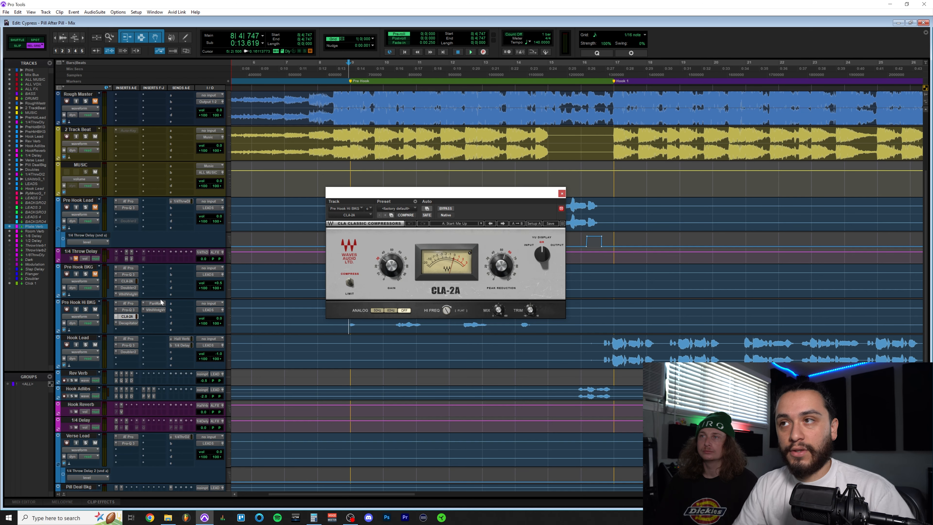
click(127, 323)
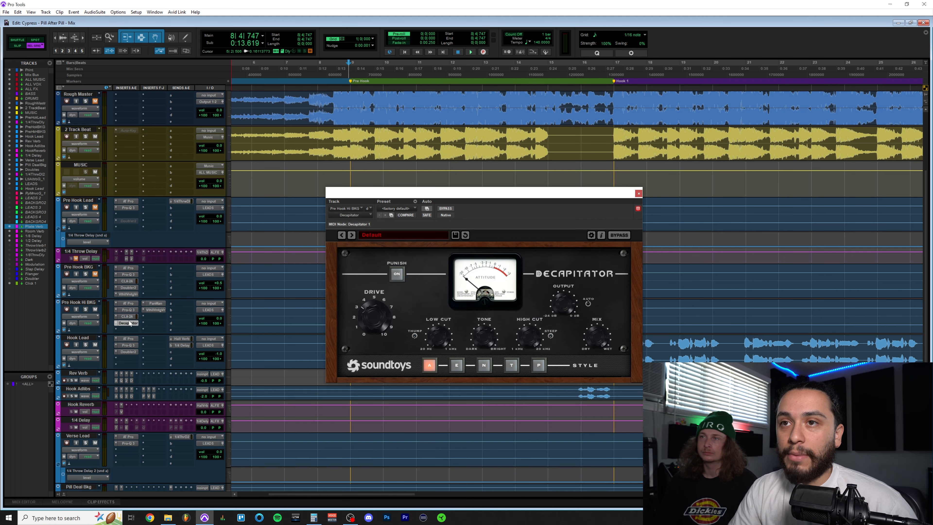
click(639, 193)
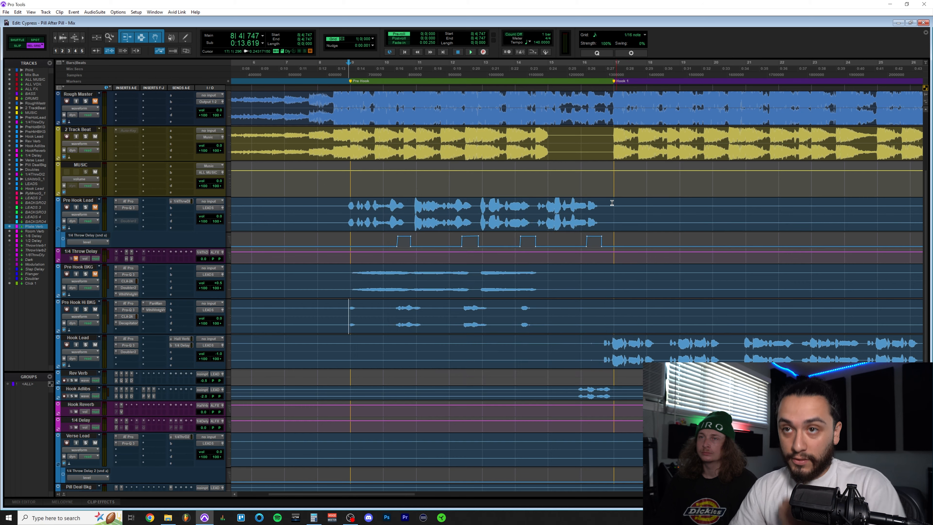
Step: Inspect the PanMan insert on Pre Hook Hi BKG, close it and play the pre-hook
click(154, 306)
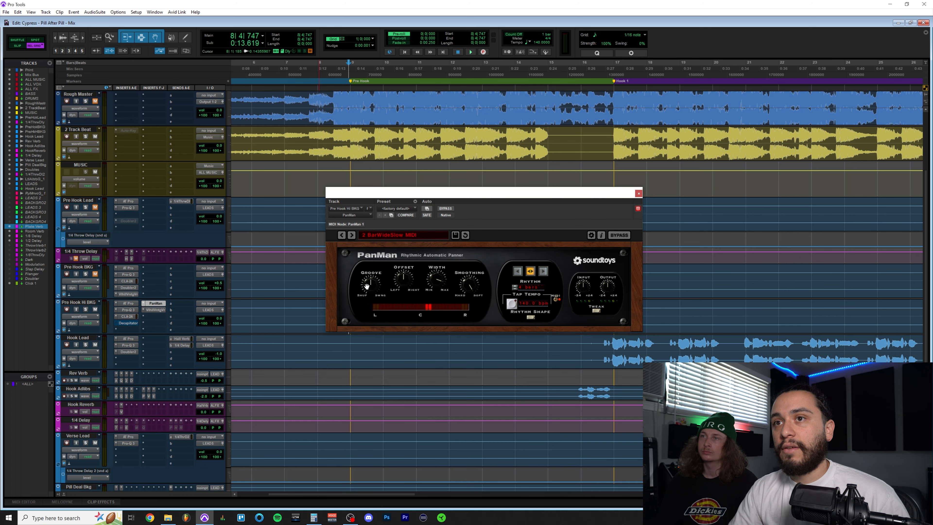
click(639, 194)
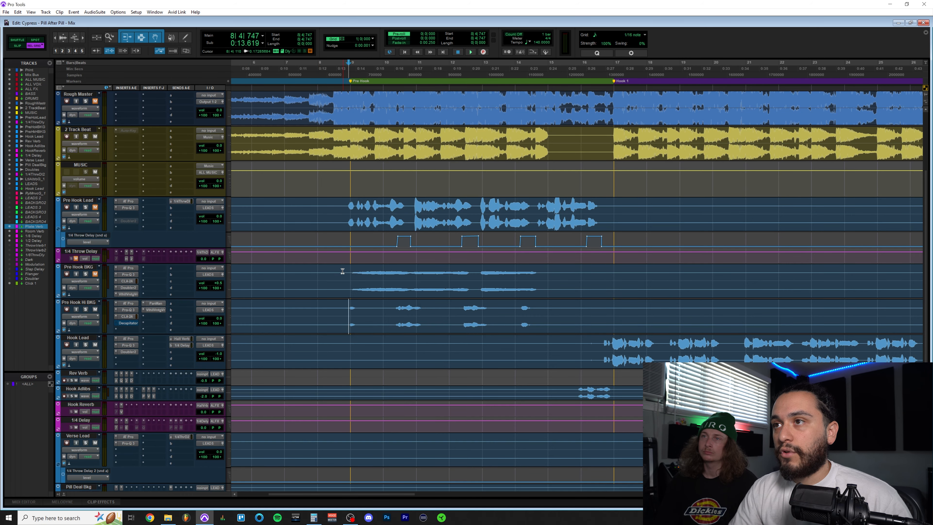
scroll(339, 275, right, 5)
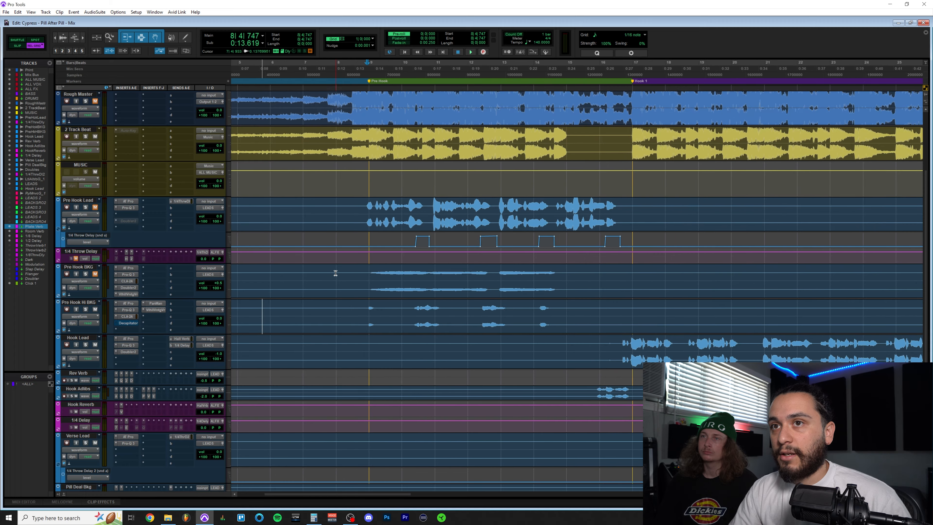
key(space)
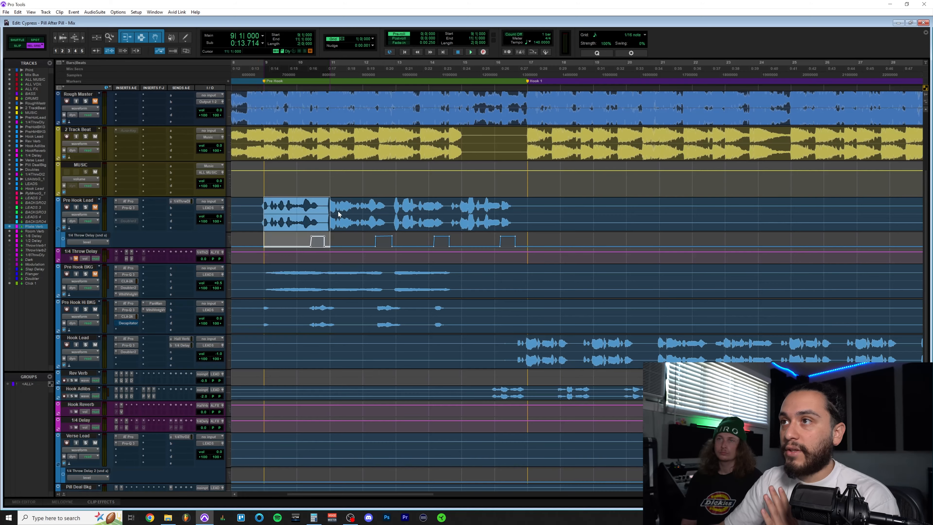
Step: Highlight the pre-hook vocals on Pre Hook Lead, Pre Hook BKG and Pre Hook Hi BKG one after another
drag(264, 213, 508, 212)
drag(258, 273, 482, 278)
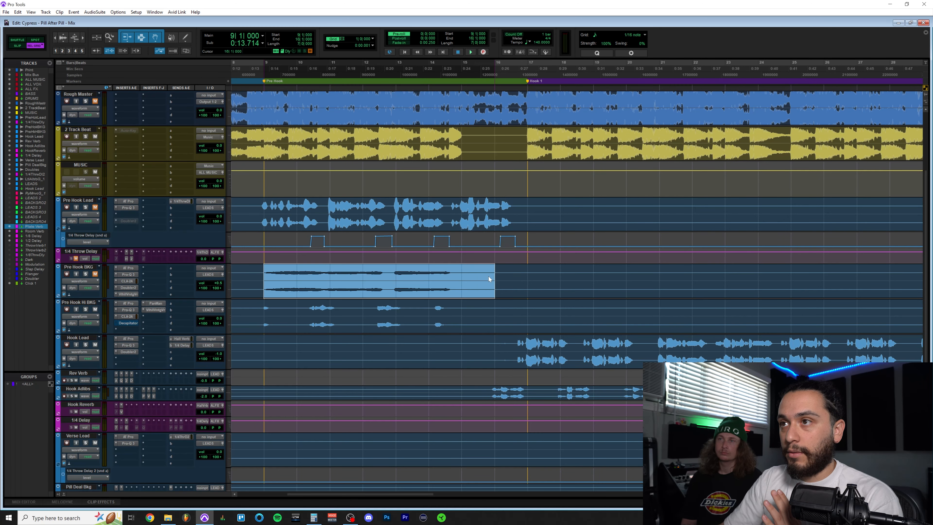
click(257, 306)
drag(292, 306, 506, 308)
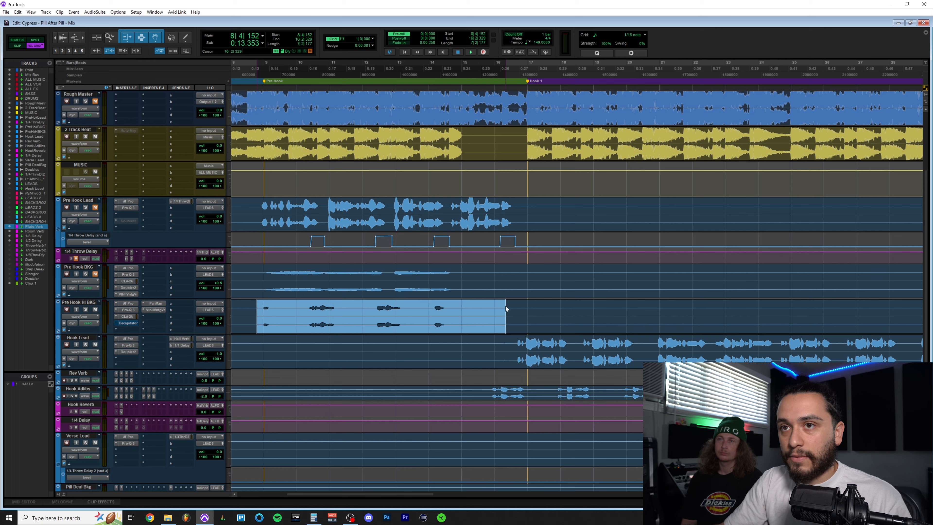
Step: Return the playback start to bar 9 and inspect the Decapitator settings on the Pre Hook Hi BKG track
click(321, 307)
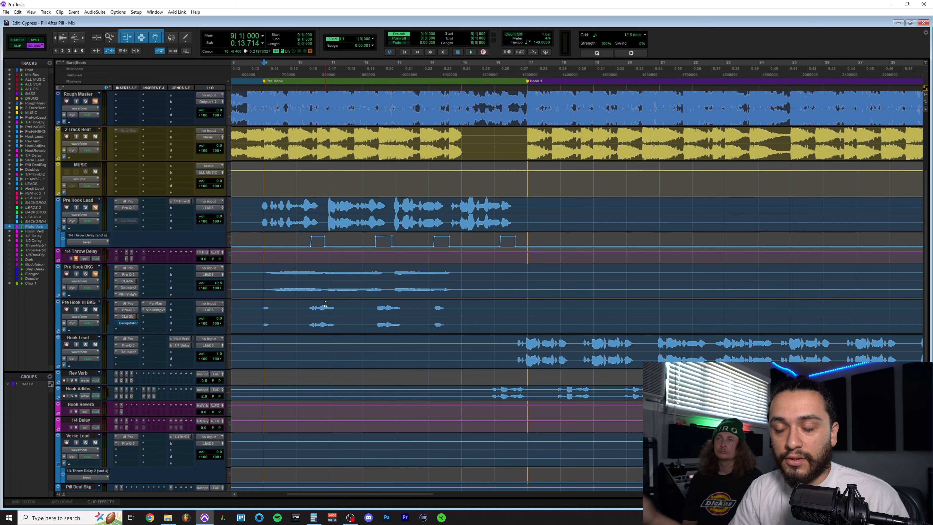
click(129, 323)
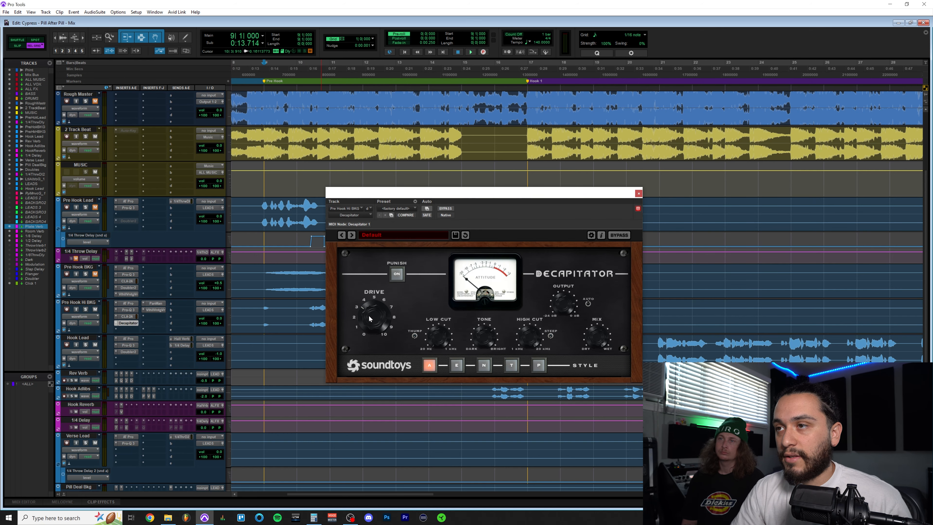
click(638, 194)
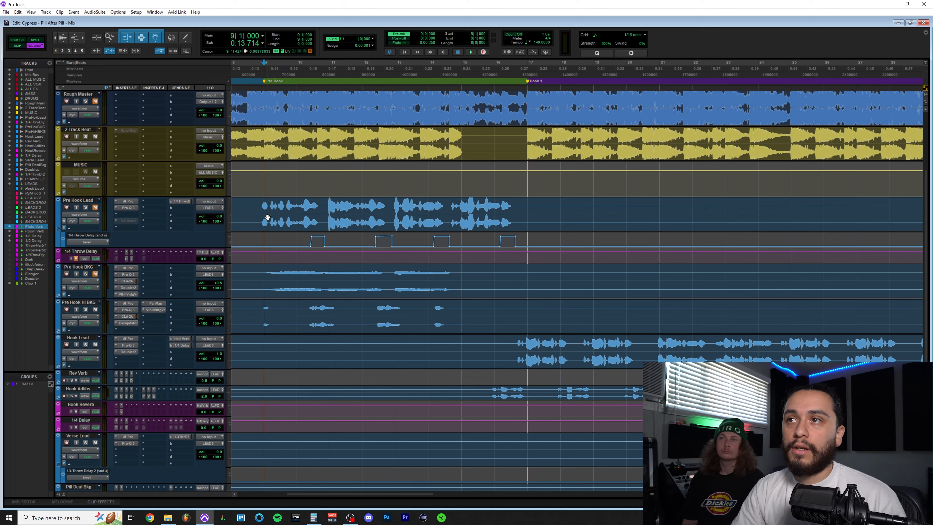
Step: Highlight the whole pre-hook range across the lead, BKG and Hi BKG tracks and the lead's throw delay automation
drag(258, 205, 560, 333)
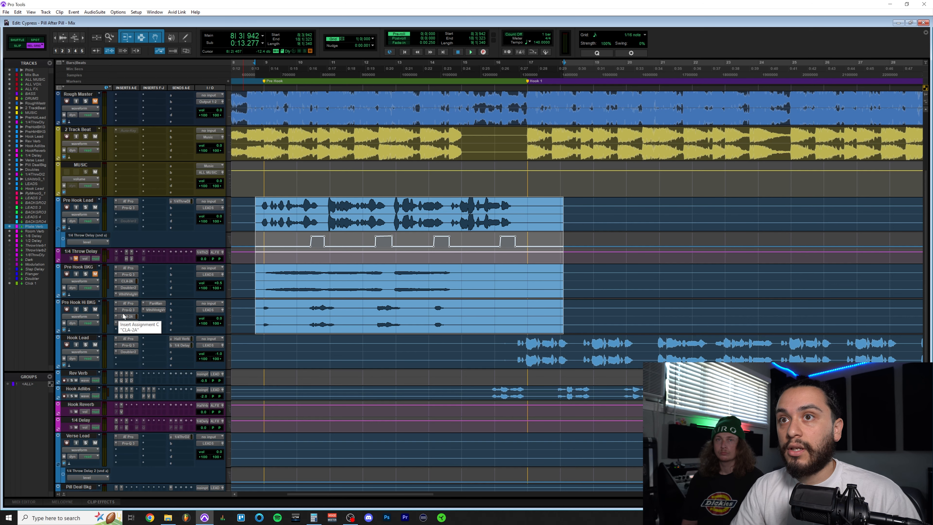
drag(249, 203, 582, 332)
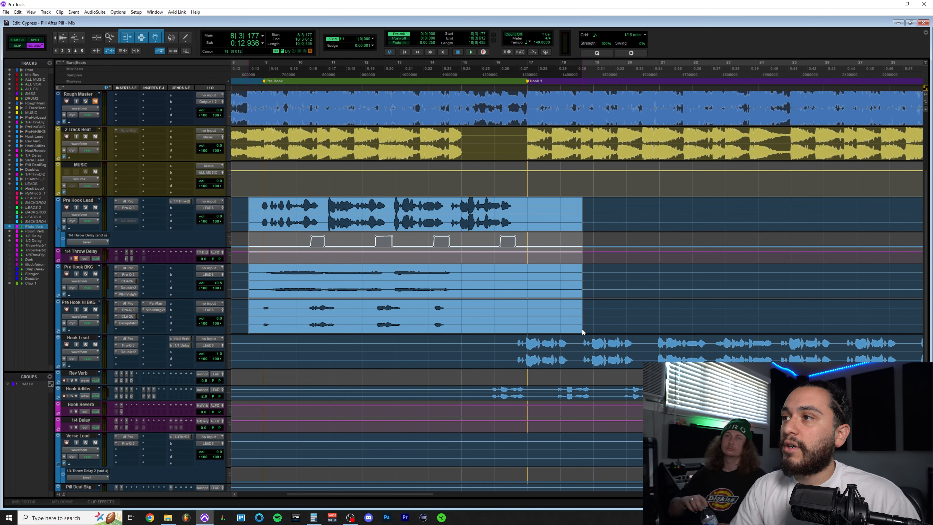
key(ctrl+bracketleft)
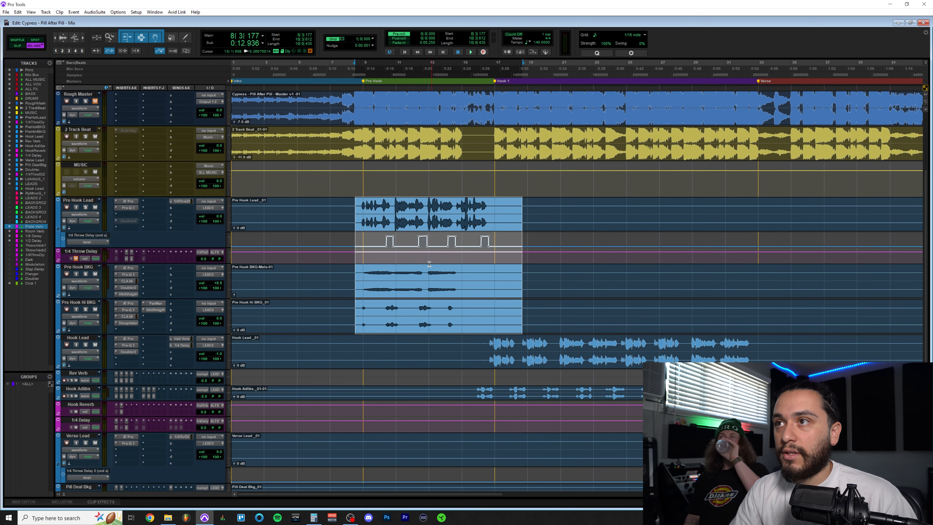
drag(351, 239, 495, 243)
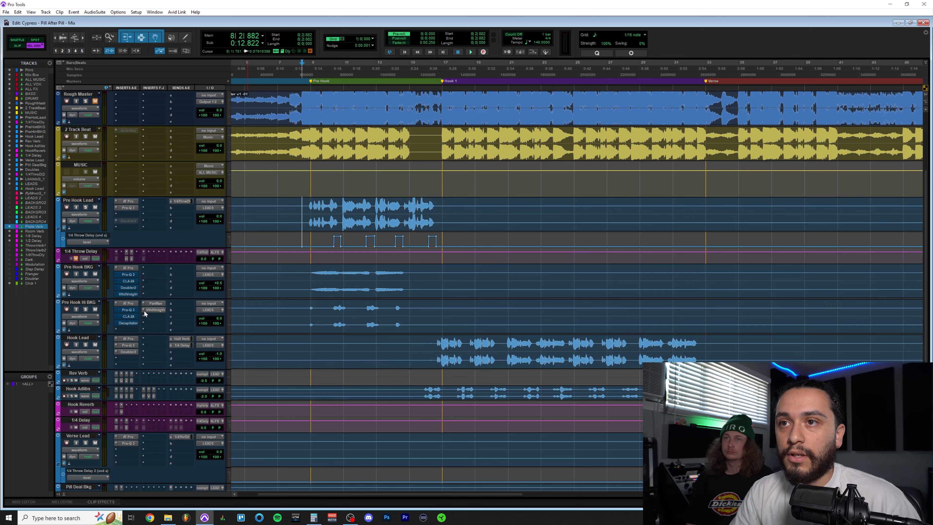
Step: Bypass Pro-Q 3 on Pre Hook Lead and play the pre-hook vocals with the inserts bypassed
ctrl+click(125, 208)
key(space)
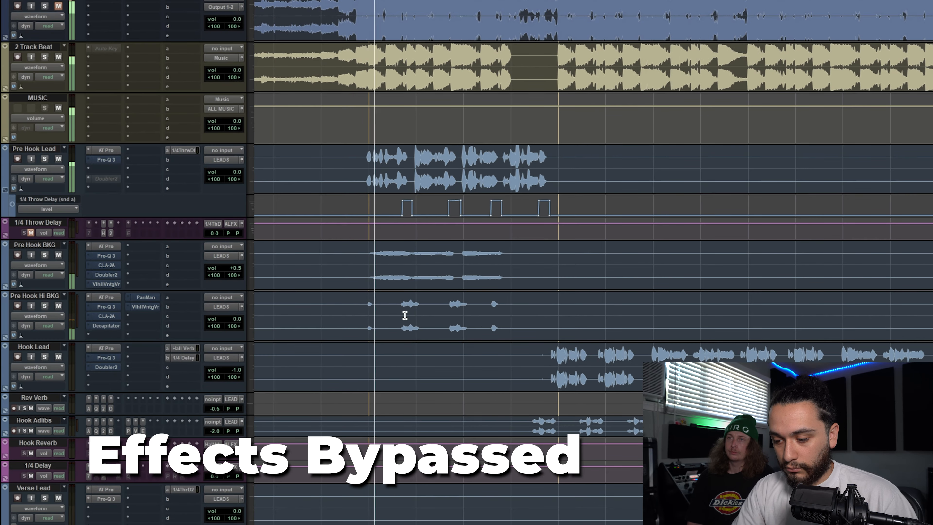
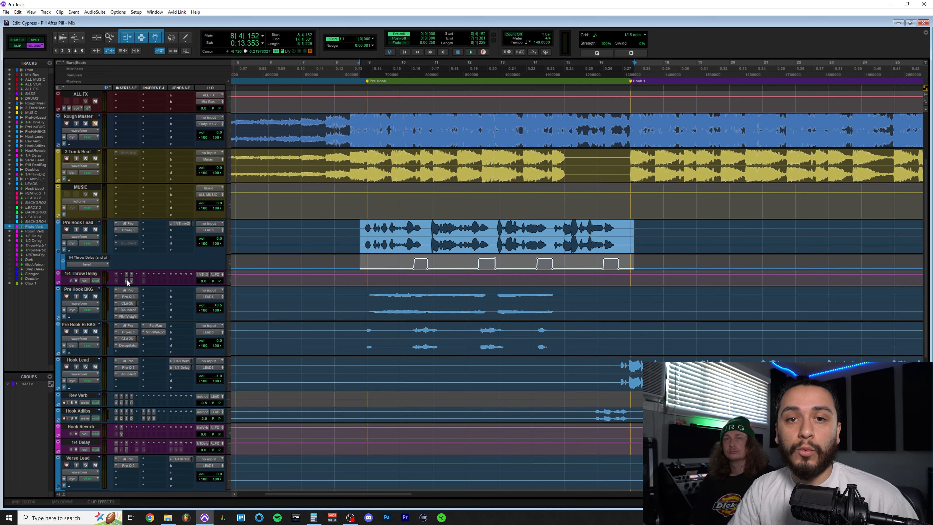
Step: Open the H-Delay insert on the 1/4 Throw Delay track and move its window below the Pre Hook Lead automation
click(127, 281)
drag(401, 198, 339, 235)
click(131, 282)
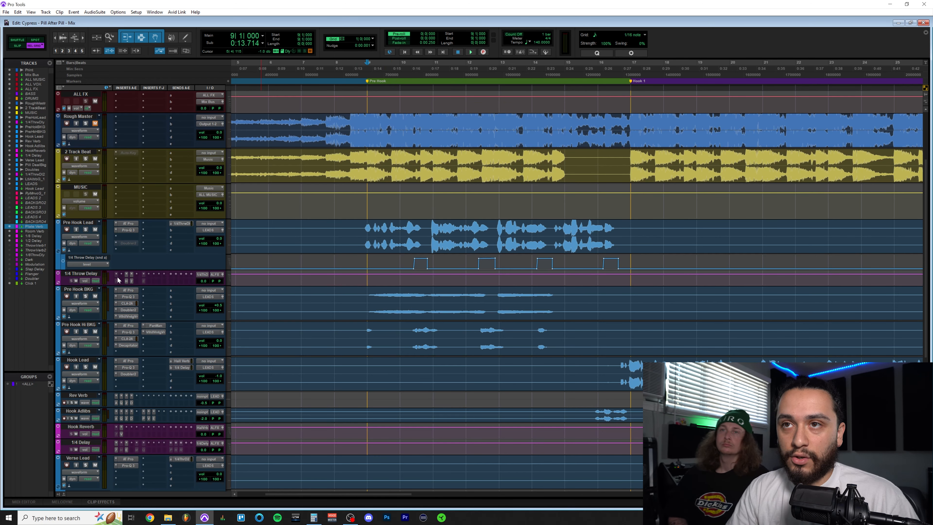
click(127, 281)
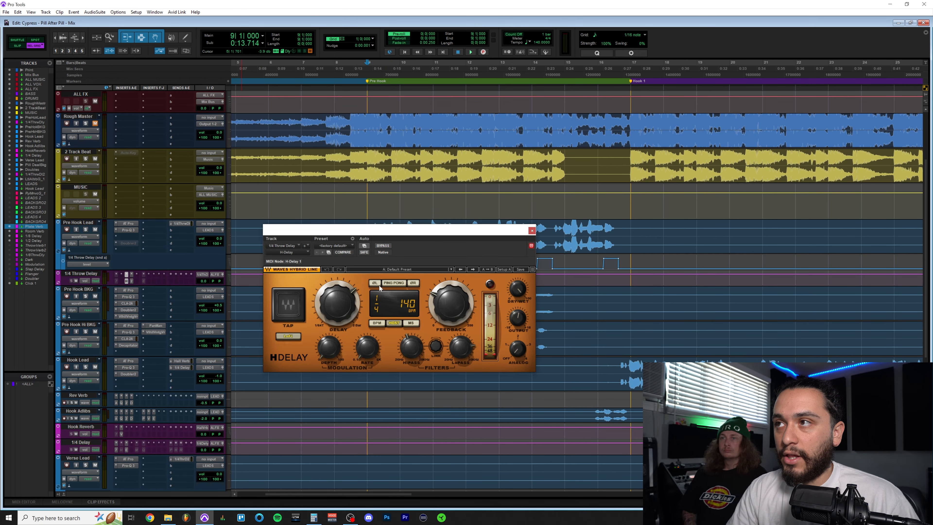
drag(488, 230, 489, 280)
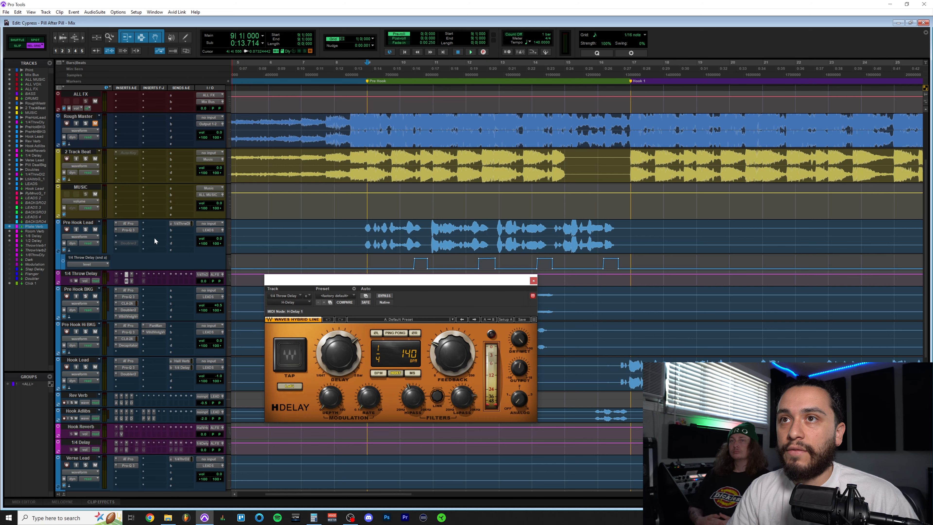
Step: Play the soloed Pre Hook Lead phrase from about bar 9 to hear its throw delay
scroll(391, 239, right, 2)
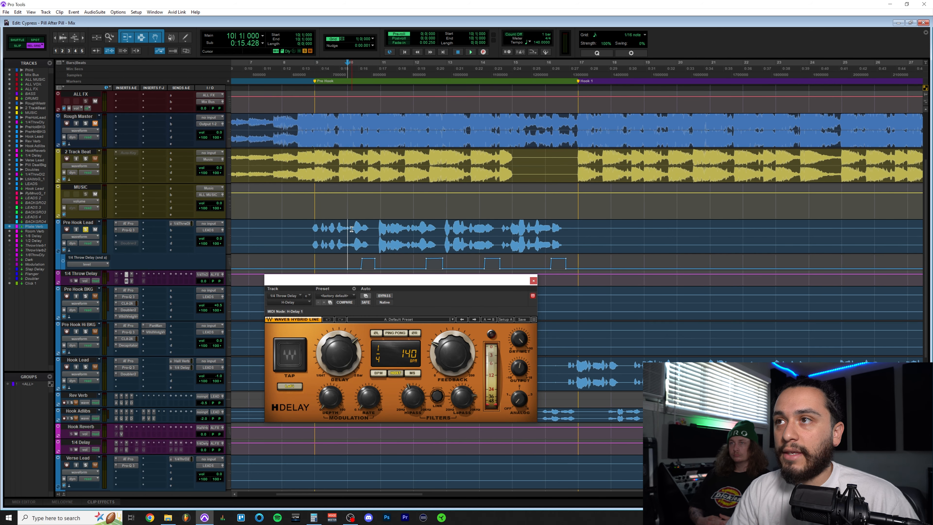
scroll(352, 231, right, 2)
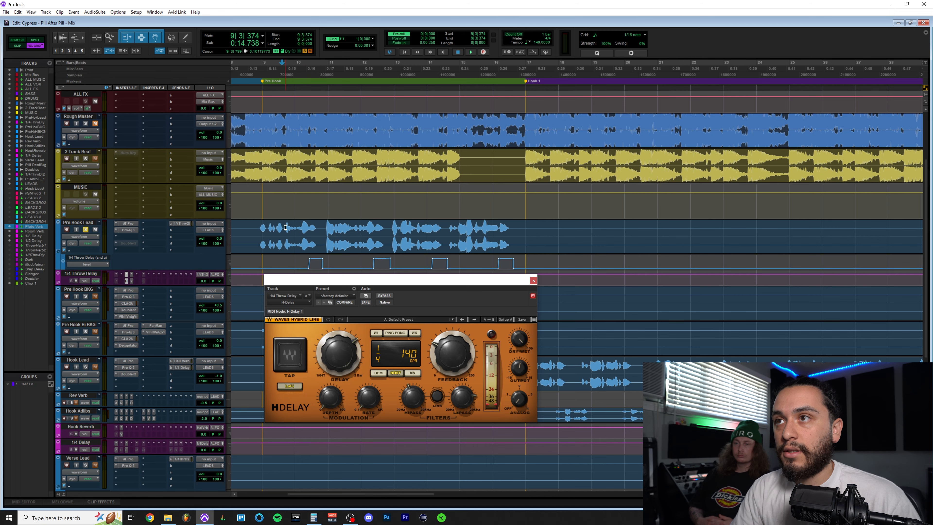
key(space)
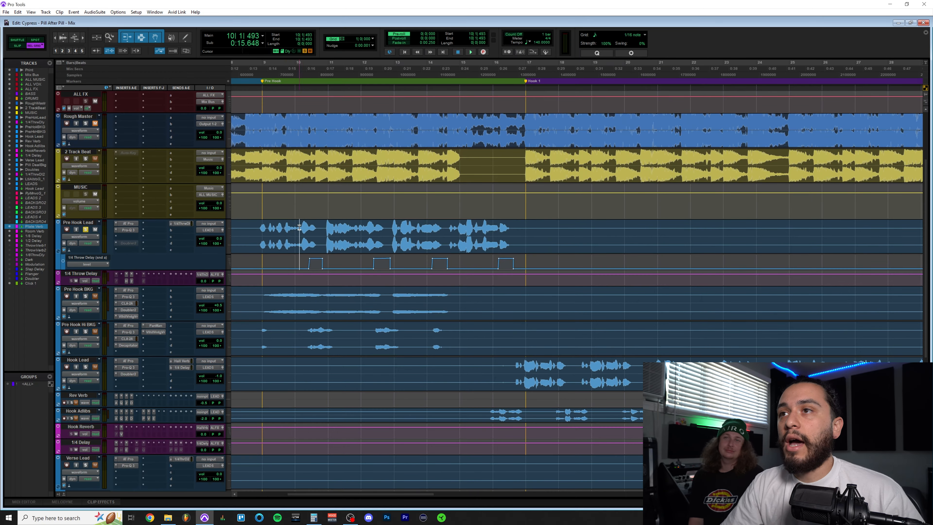
Step: Show the automation options for Pre Hook Lead's lane, down to the 1/4 Throw Delay send's level setting
key(ctrl+])
key(ctrl+])
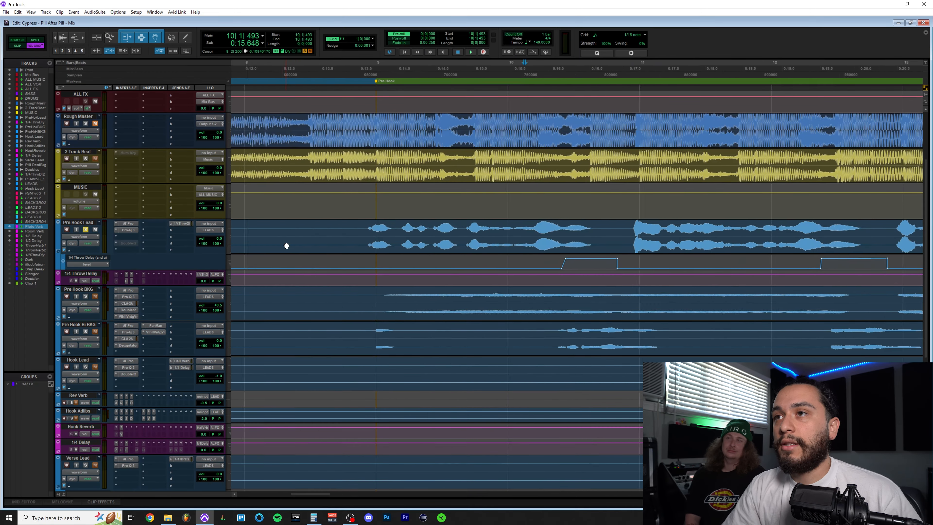
scroll(348, 232, right, 3)
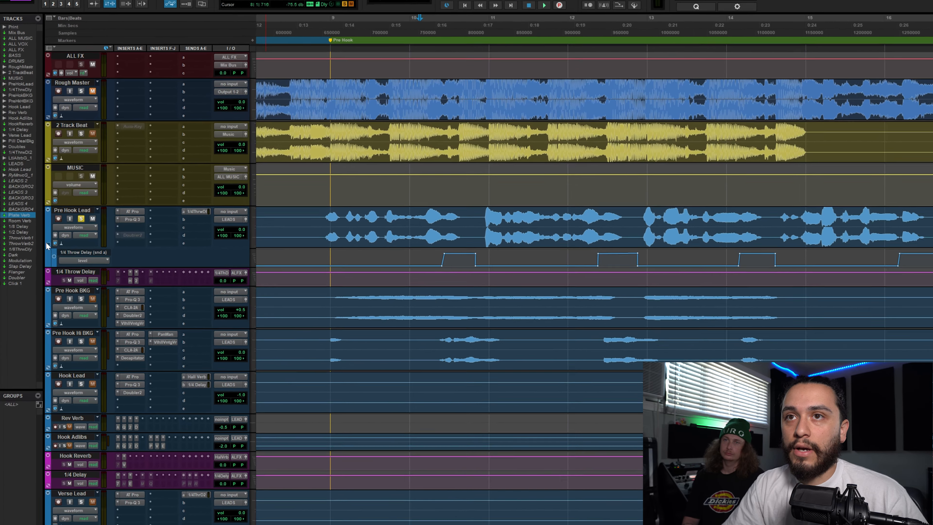
click(58, 252)
click(42, 240)
click(68, 260)
mouse_move(177, 298)
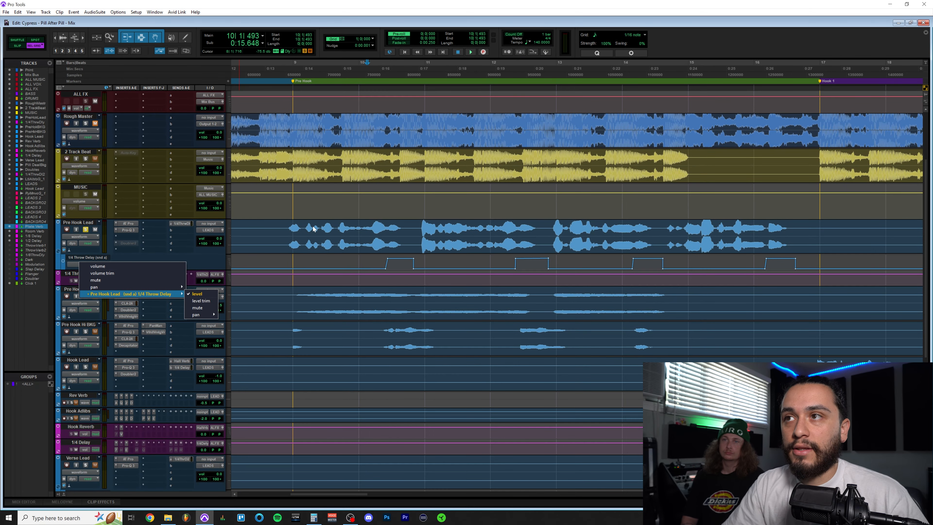
Step: Open H-Delay on the 1/4 Throw Delay track and play the Pre Hook Lead phrase from the Pre Hook marker
click(293, 229)
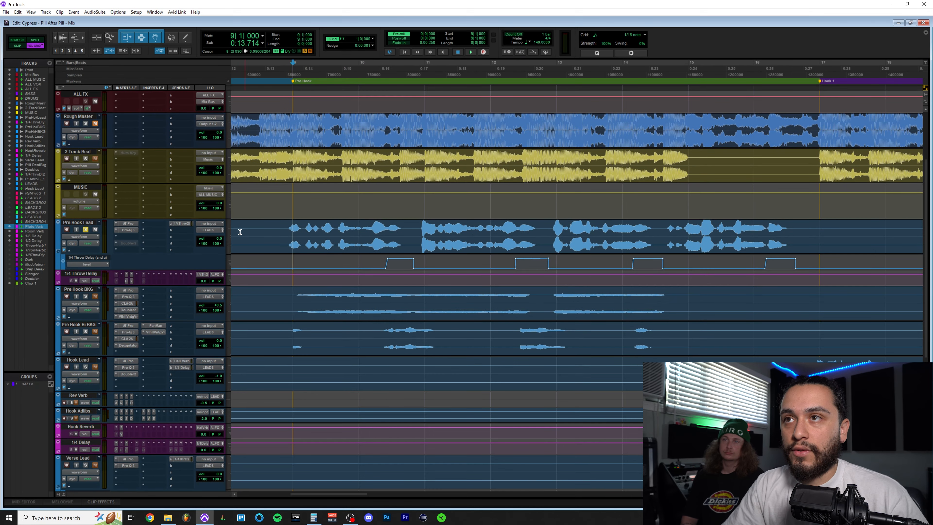
drag(368, 229, 487, 238)
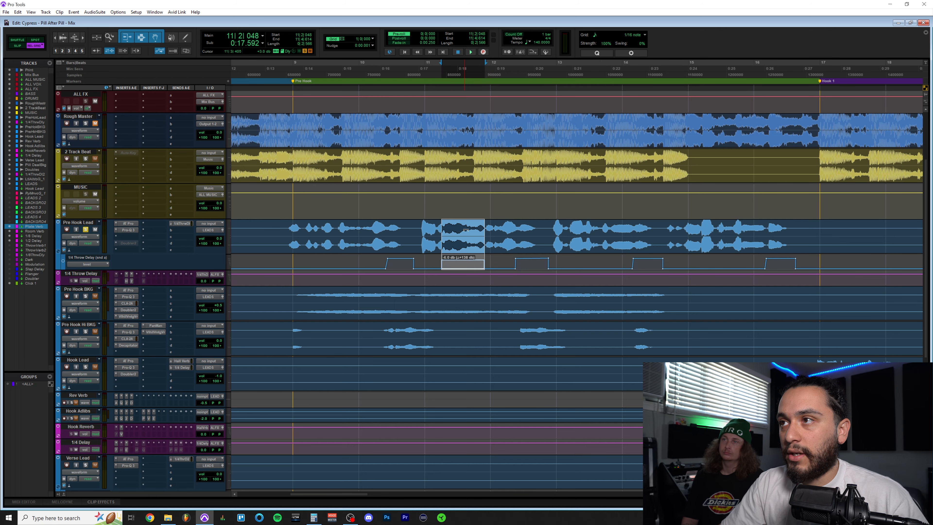
key(ctrl+[)
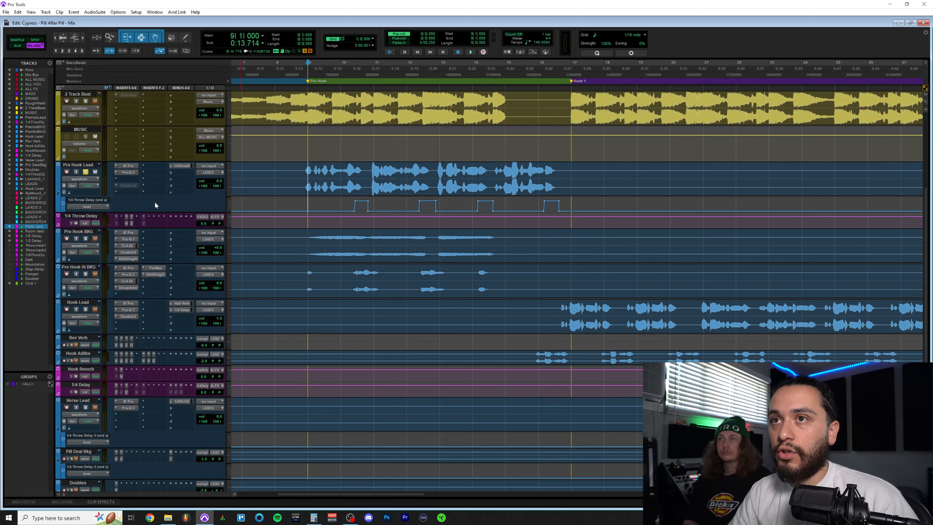
click(128, 223)
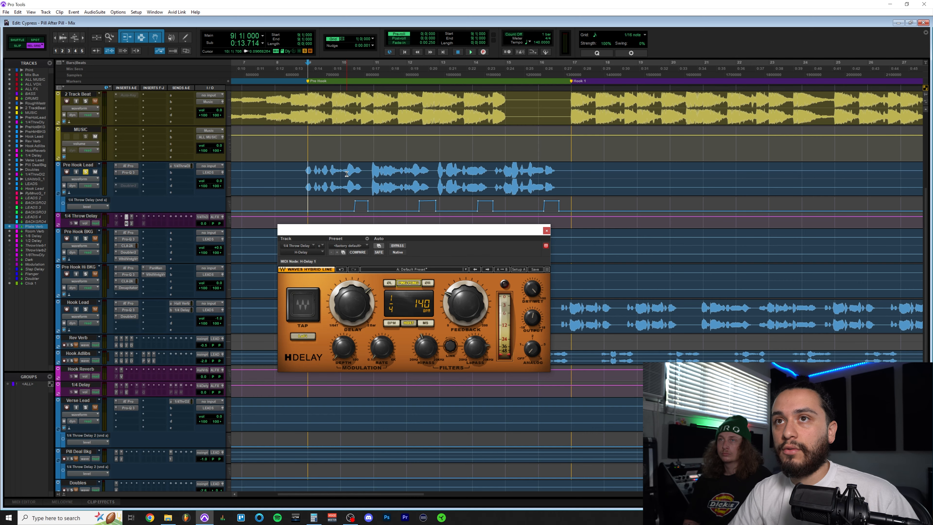
key(space)
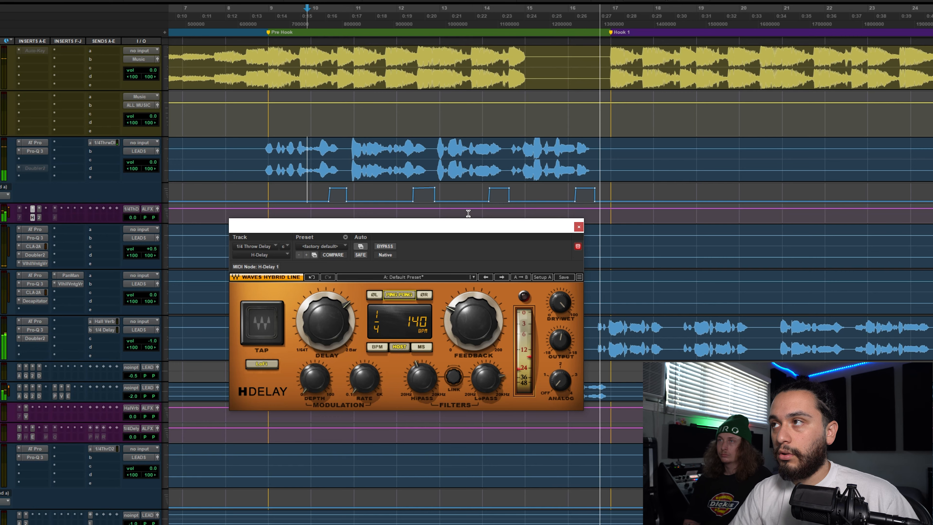
key(space)
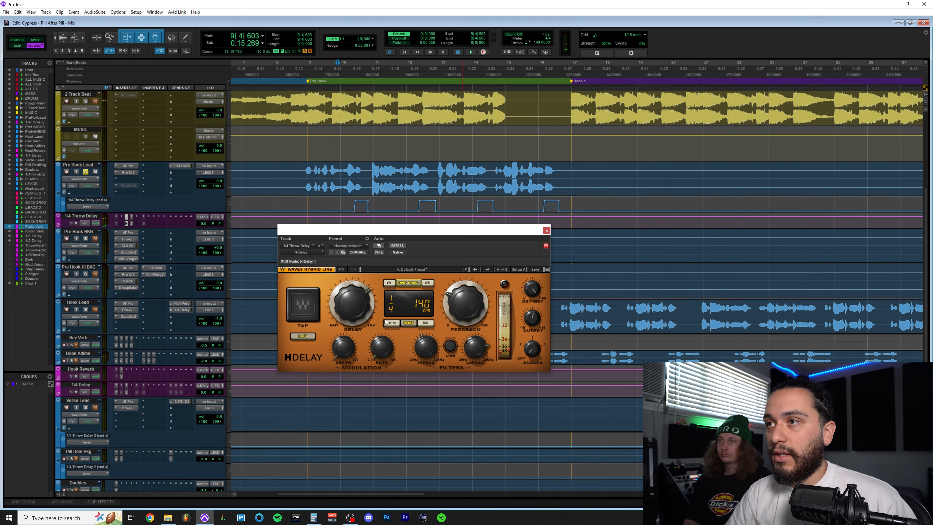
Step: Try a 1/8-note delay time in H-Delay while playing Pre Hook Lead, select the whole pre-hook phrase, and close the plugin
drag(364, 299, 376, 313)
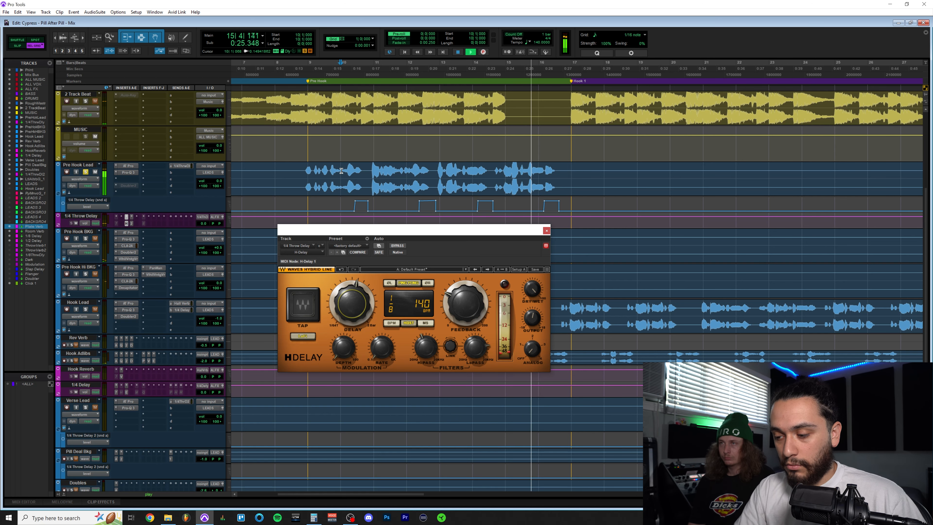
key(space)
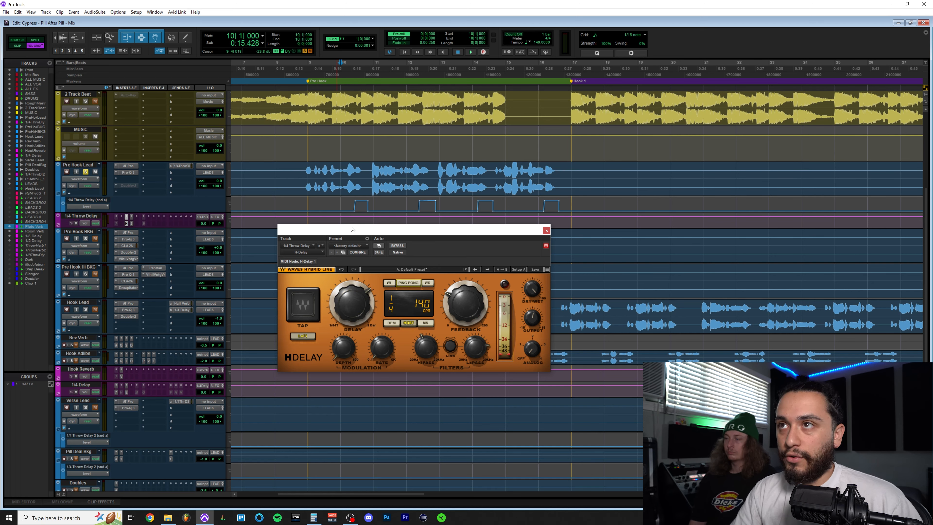
drag(282, 171, 613, 172)
click(546, 230)
Step: Open CLA-2A on the 1/4 Throw Delay track and mark the Pre Hook Lead passages around the delay throws
key(ctrl+bracketleft)
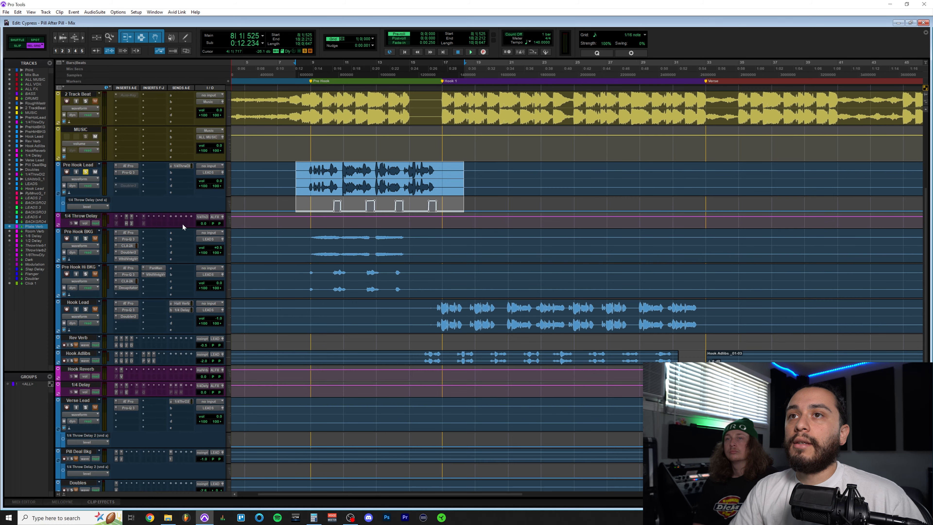
click(131, 223)
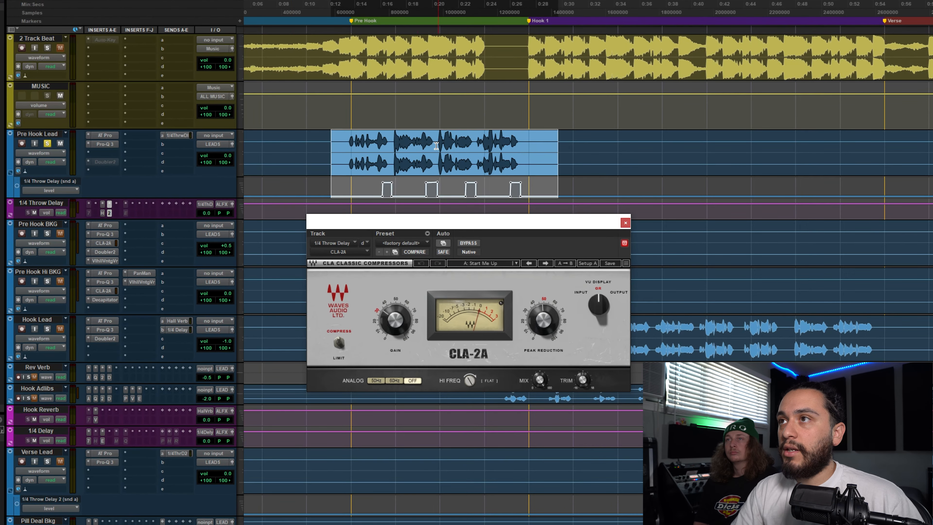
click(383, 178)
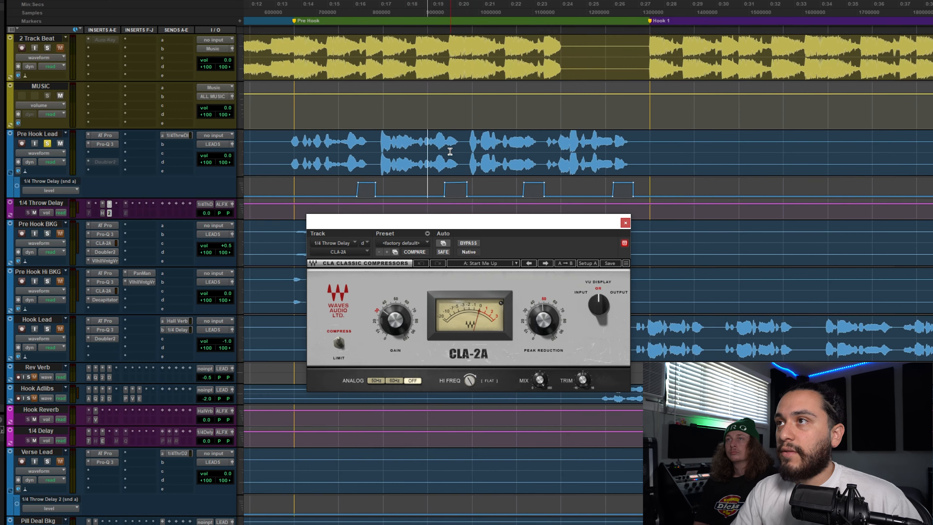
drag(429, 142, 461, 144)
drag(593, 140, 644, 144)
click(670, 144)
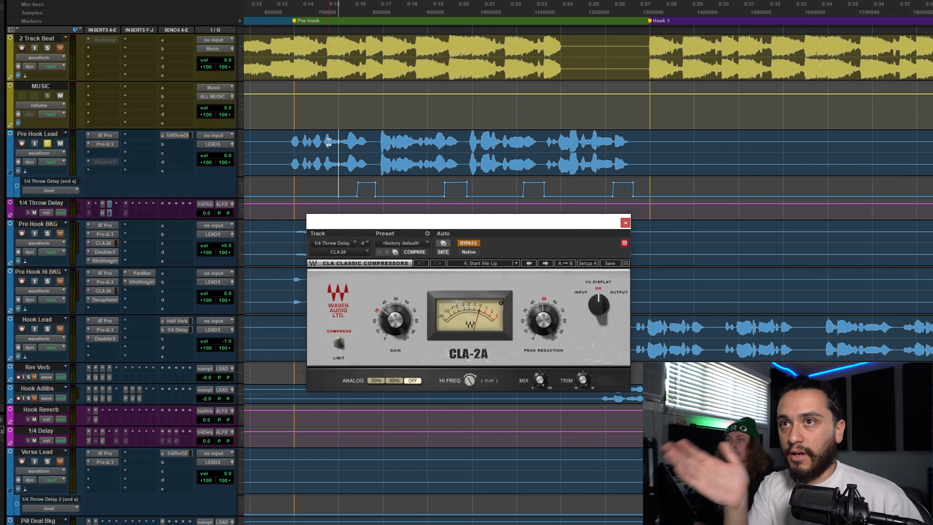
Step: Audition Pre Hook Lead with the throw delay's CLA-2A bypassed, highlight the throw passages up to Hook 1, and close the compressor
key(space)
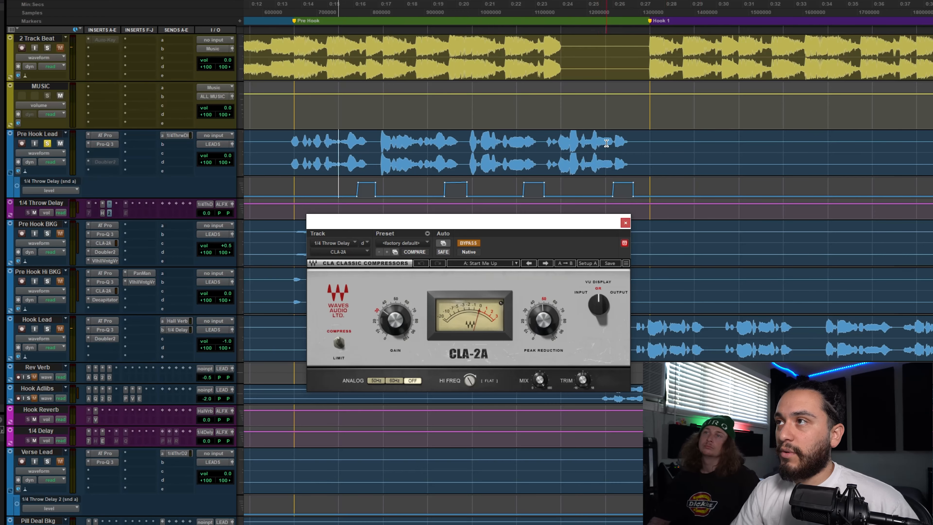
drag(608, 143, 657, 156)
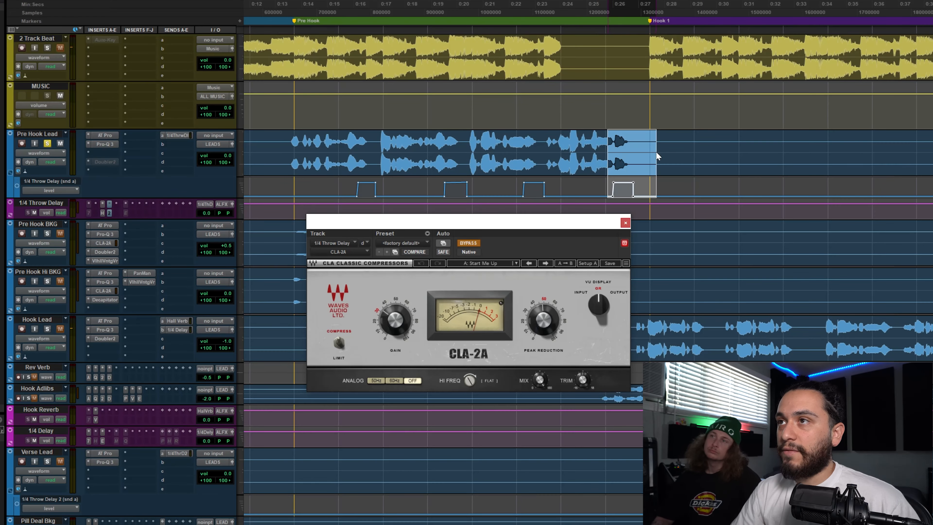
drag(547, 146, 328, 147)
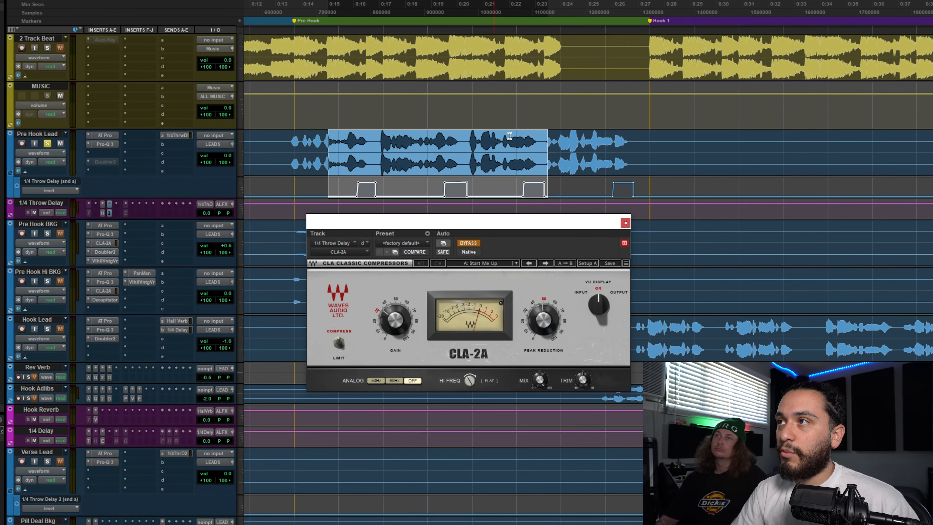
drag(592, 146, 688, 149)
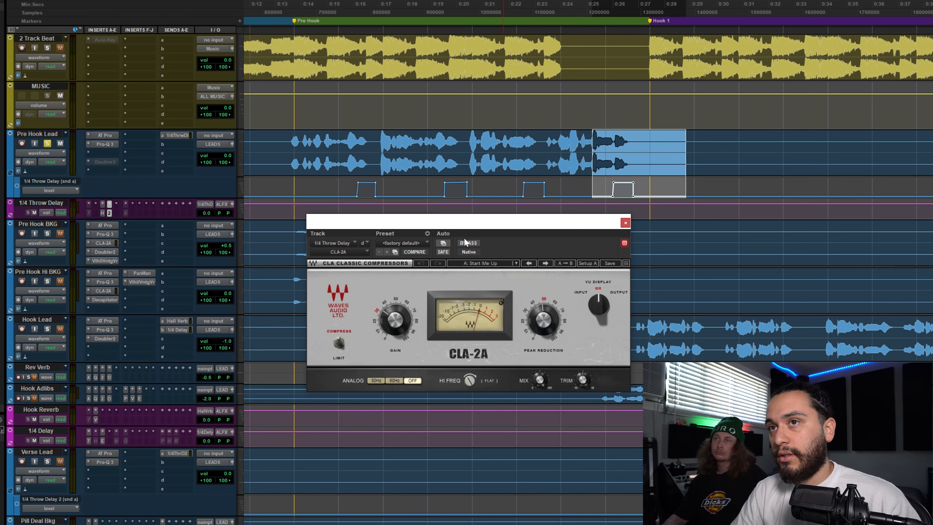
click(625, 223)
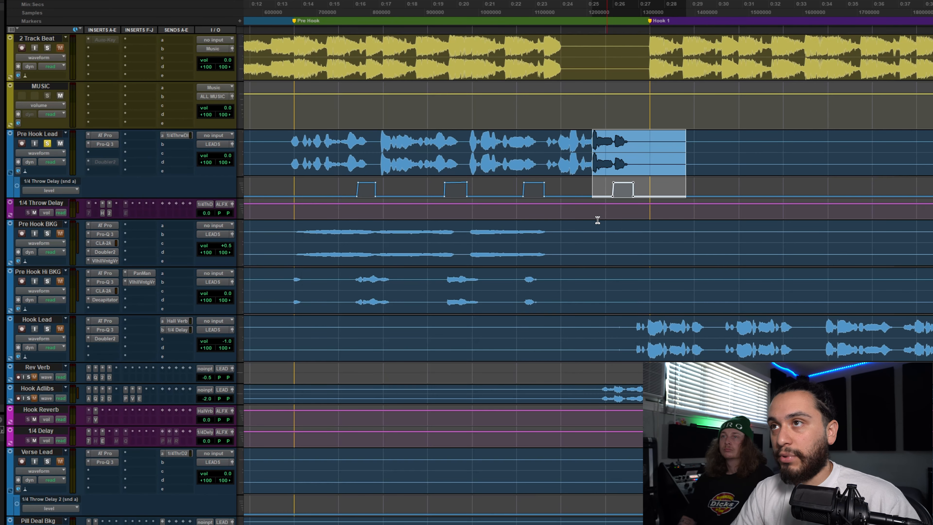
Step: Play Pre Hook Lead from just before its first throw with the 1/4 Throw Delay's CLA-2A open and active
click(347, 157)
key(space)
click(109, 204)
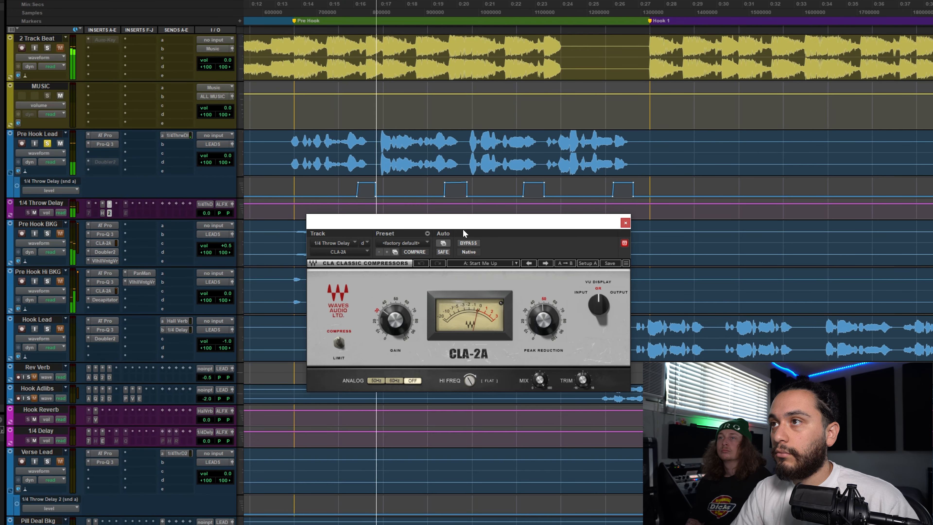
drag(469, 232, 470, 237)
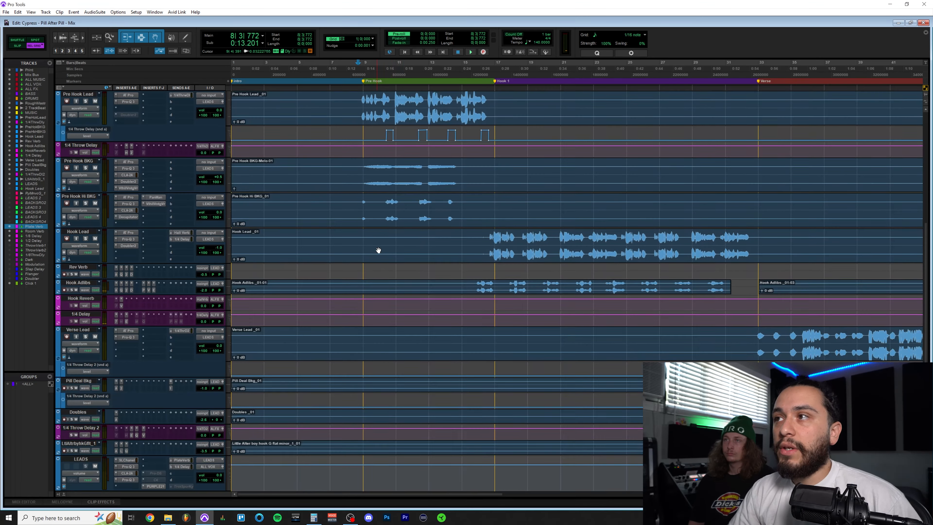
Step: Select the Pre Hook BKG phrase across the pre-hook section
scroll(376, 250, up, 3)
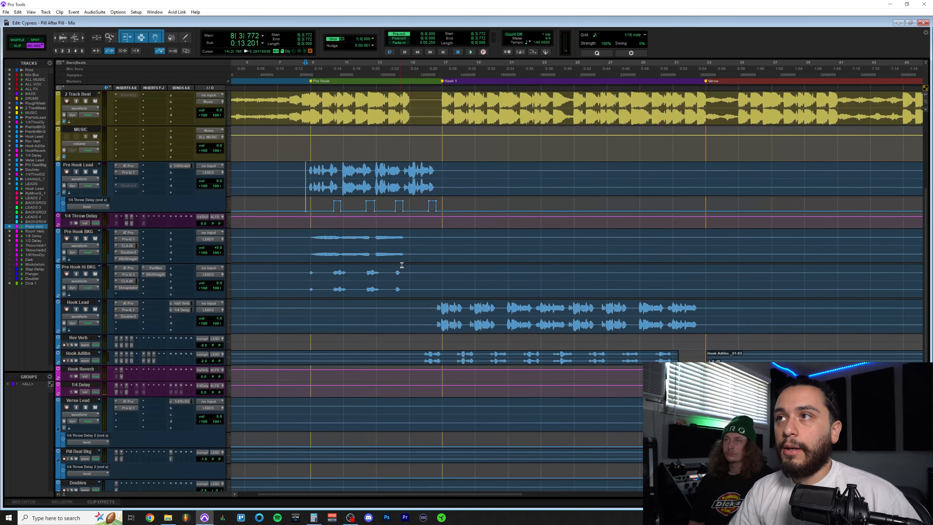
scroll(402, 265, up, 1)
drag(299, 274, 408, 279)
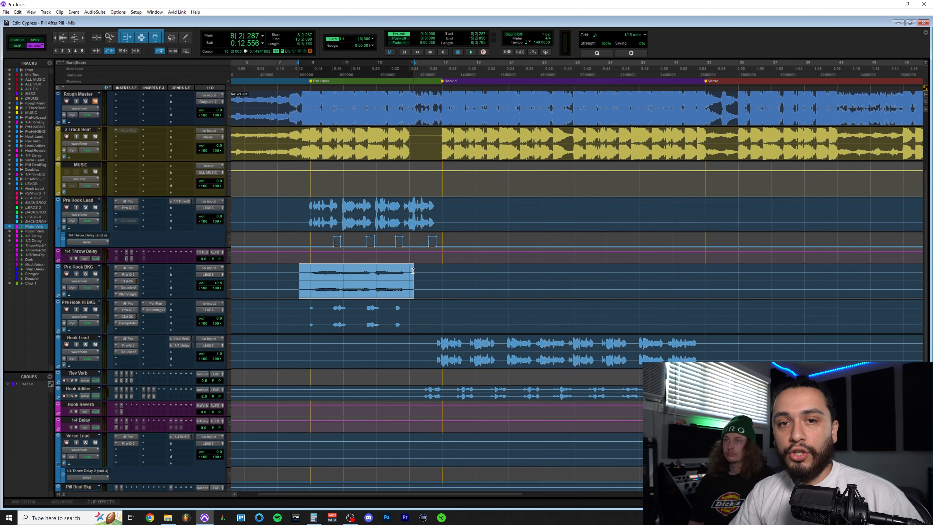
scroll(418, 268, down, 3)
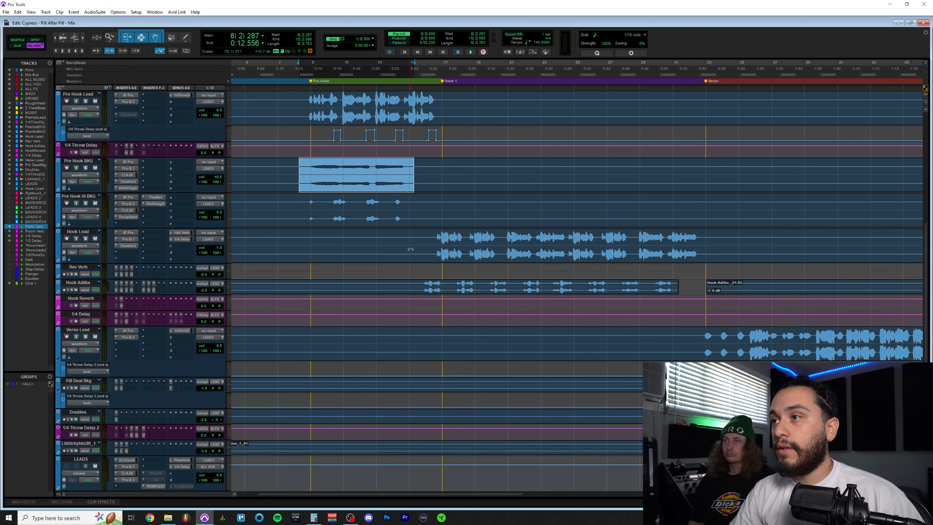
Step: Place the edit cursor on Hook Lead shortly before the Hook 1 marker and frame the hook section
scroll(419, 258, right, 3)
click(340, 237)
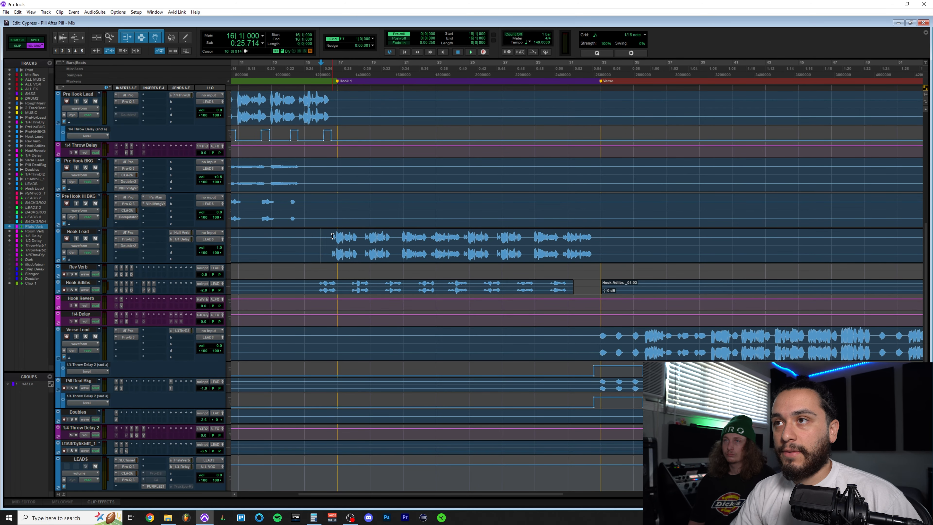
key(ctrl+bracketleft)
key(t)
key(t)
scroll(337, 237, right, 3)
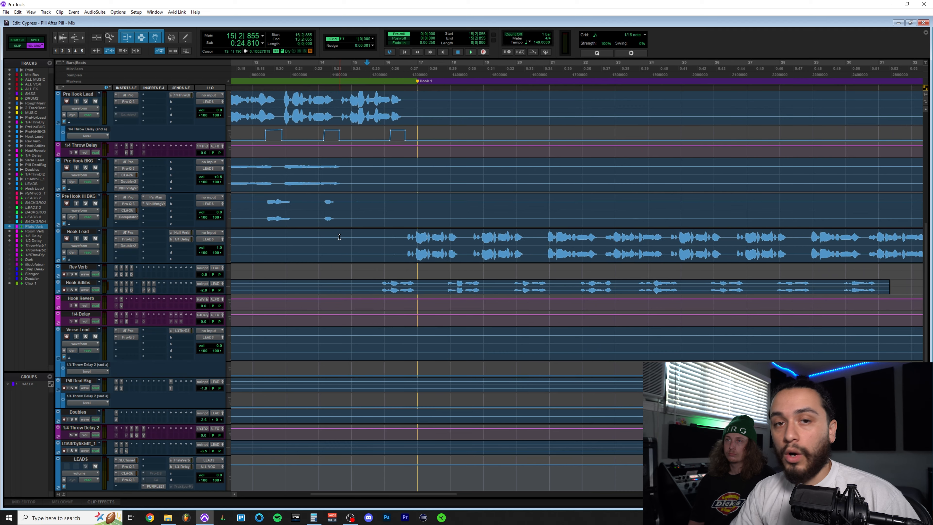
scroll(340, 238, right, 1)
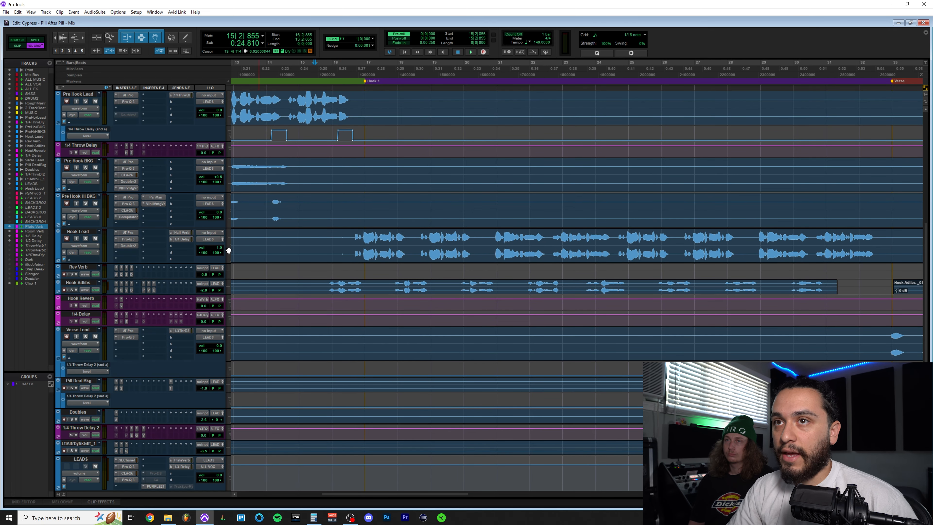
Step: Review the Doubler2 settings on Hook Lead, close the plugin, bypass it, and play the hook without the effect
click(127, 245)
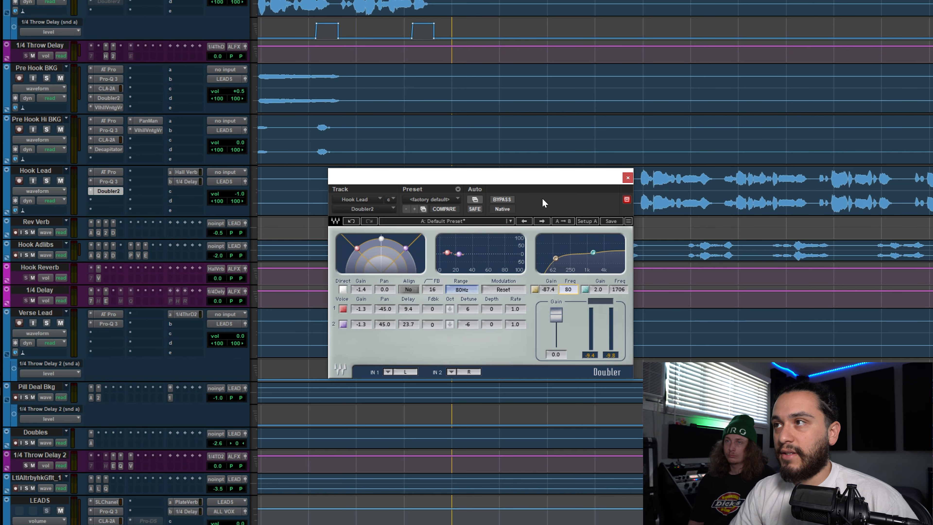
click(628, 177)
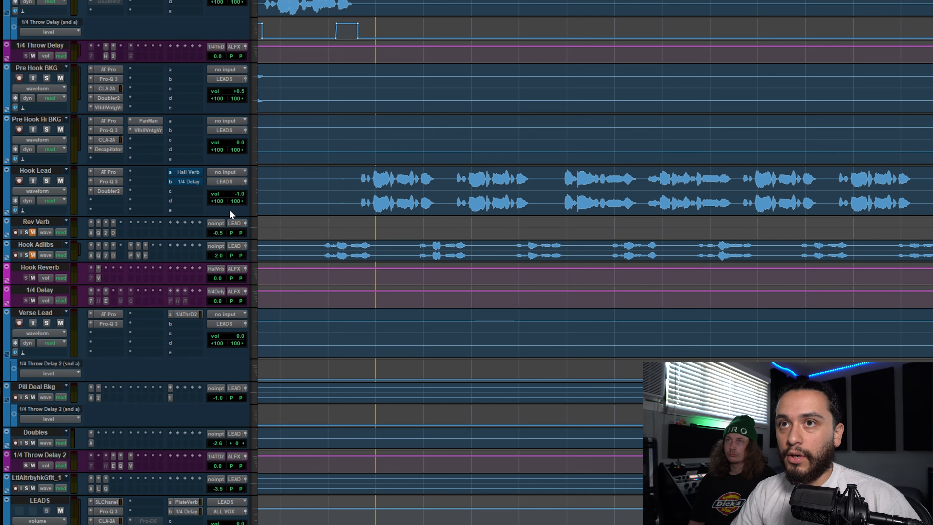
super+click(106, 191)
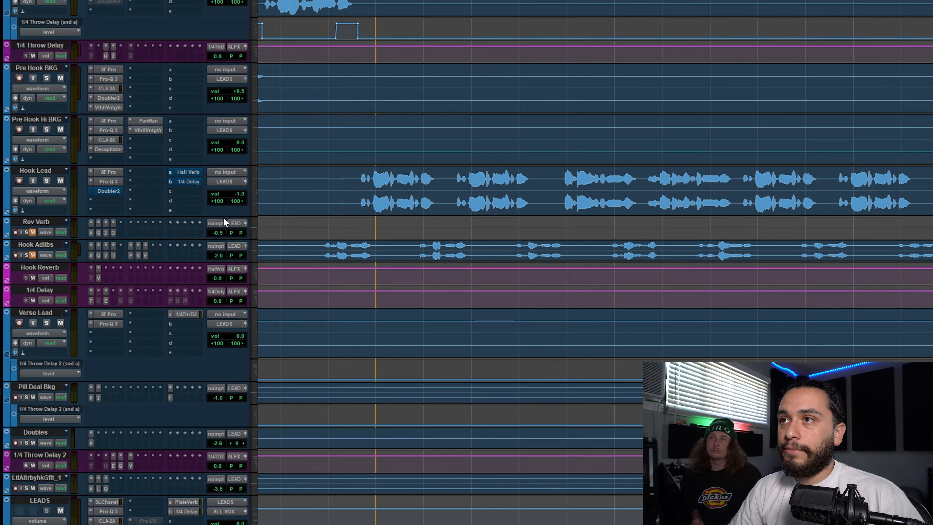
key(space)
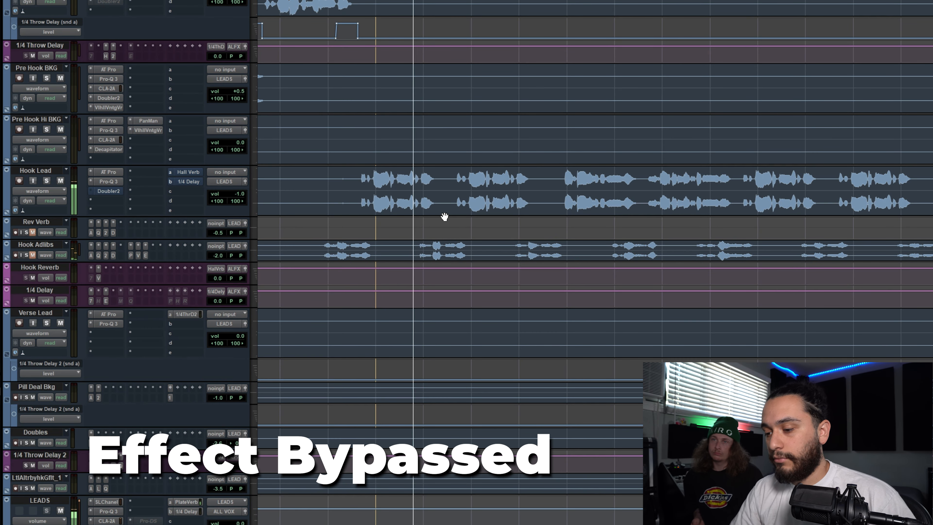
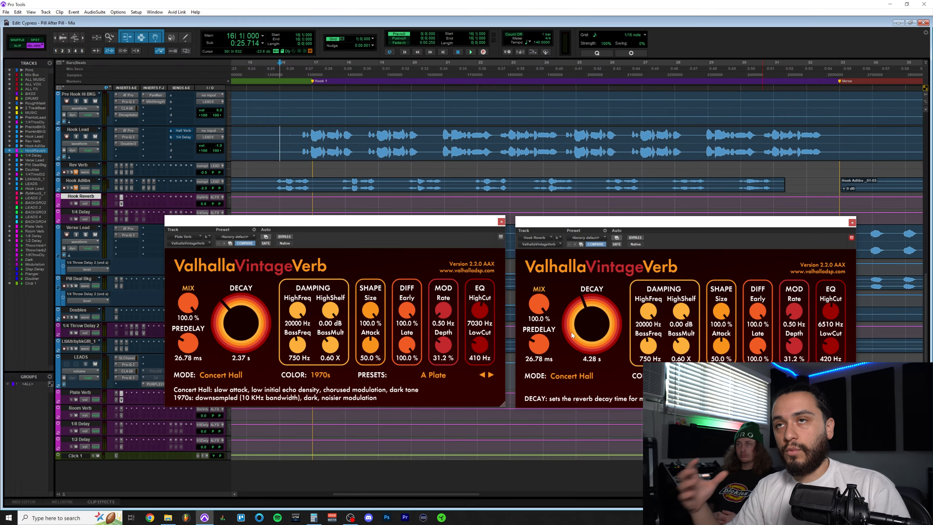
Step: Close the Plate Verb's ValhallaVintageVerb, move the Hook Reverb's window below Hook Lead, and play the hook
click(501, 221)
drag(657, 223, 379, 246)
scroll(474, 213, up, 3)
key(space)
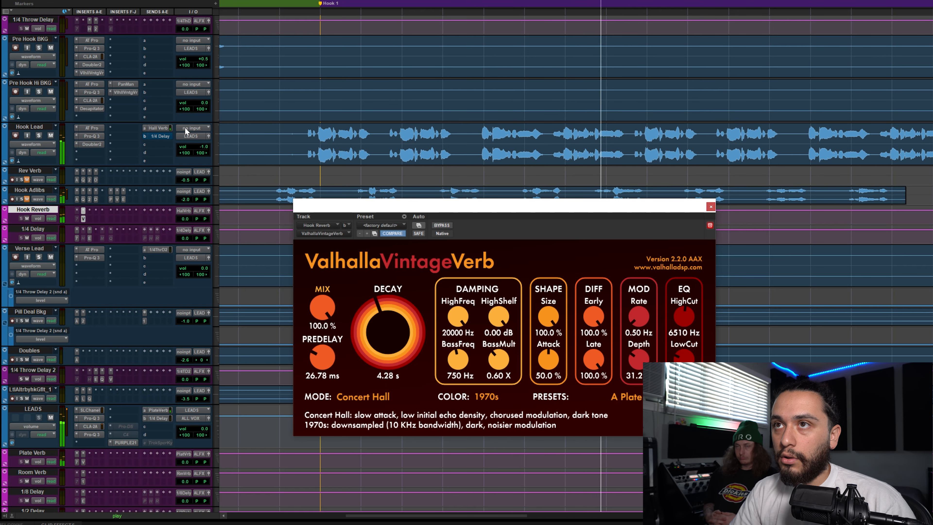
Step: Adjust Hook Lead's Hall Verb send level to -8.1 dB during playback, close the send and reverb windows, and stop playback
click(158, 128)
drag(448, 167, 448, 154)
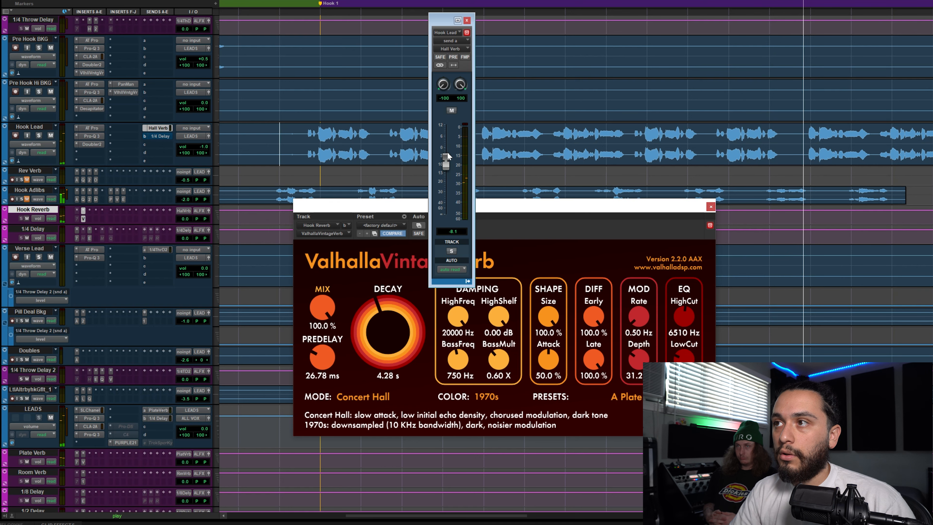
click(466, 20)
click(711, 207)
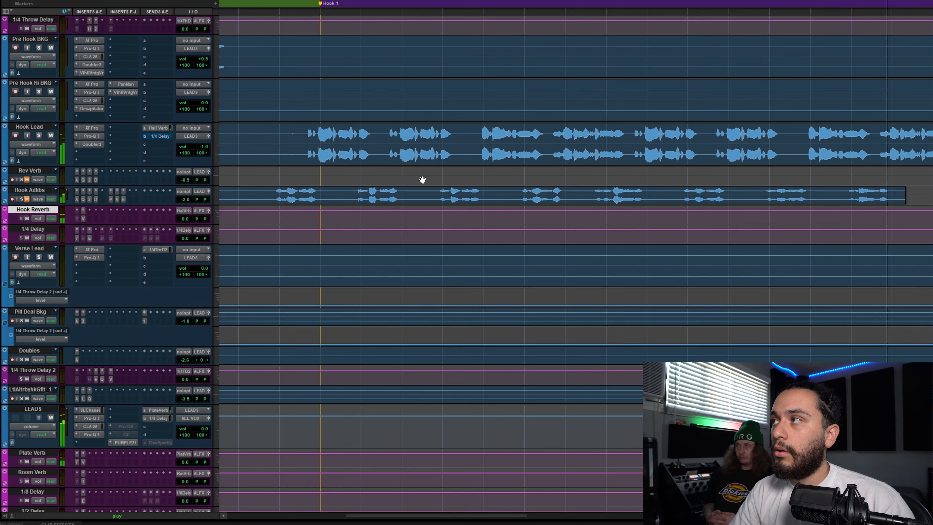
key(r)
scroll(409, 174, right, 2)
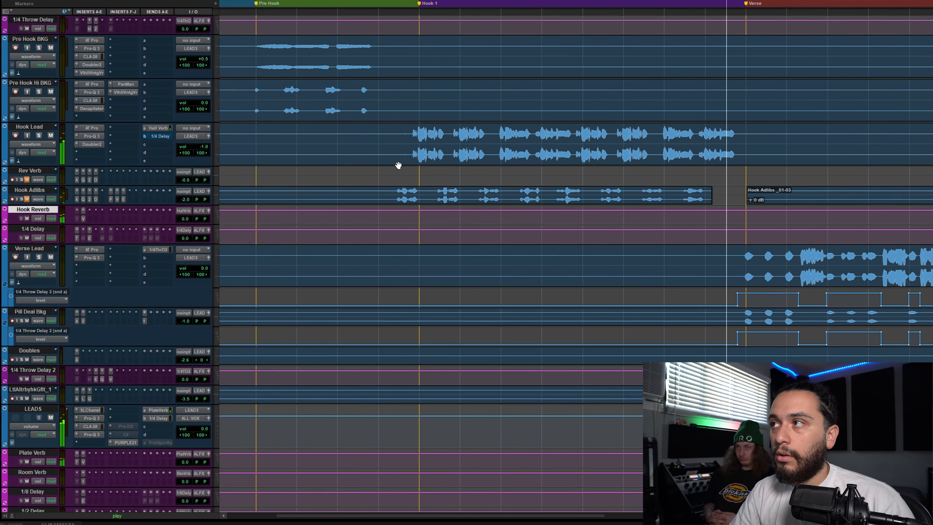
scroll(398, 166, right, 2)
key(space)
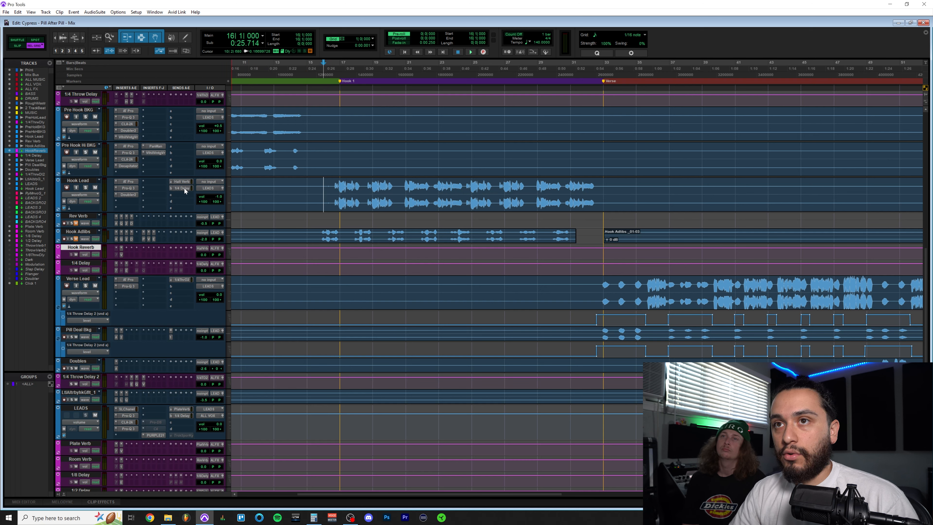
Step: Open the 1/4 Delay's EchoBoy Jr. and Hook Lead's 1/4 Delay send, and play the hook with Hook Lead soloed
click(126, 270)
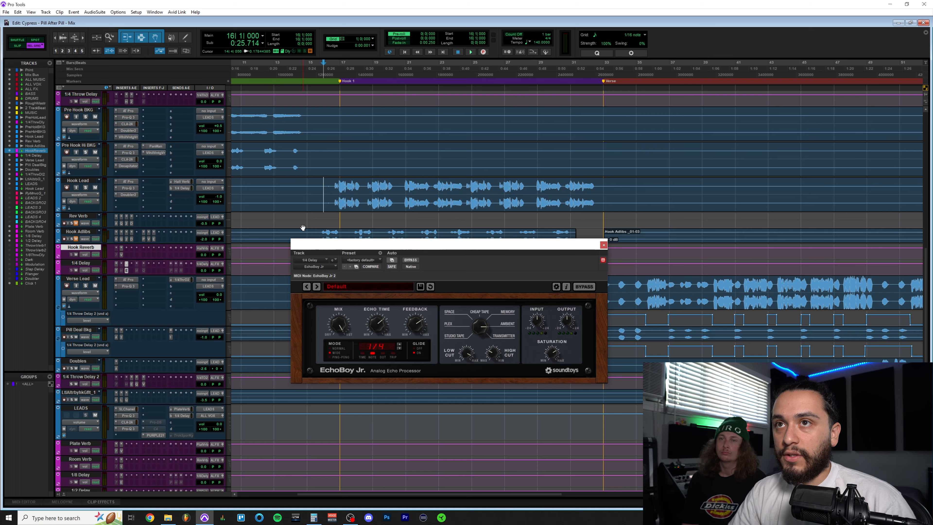
click(181, 188)
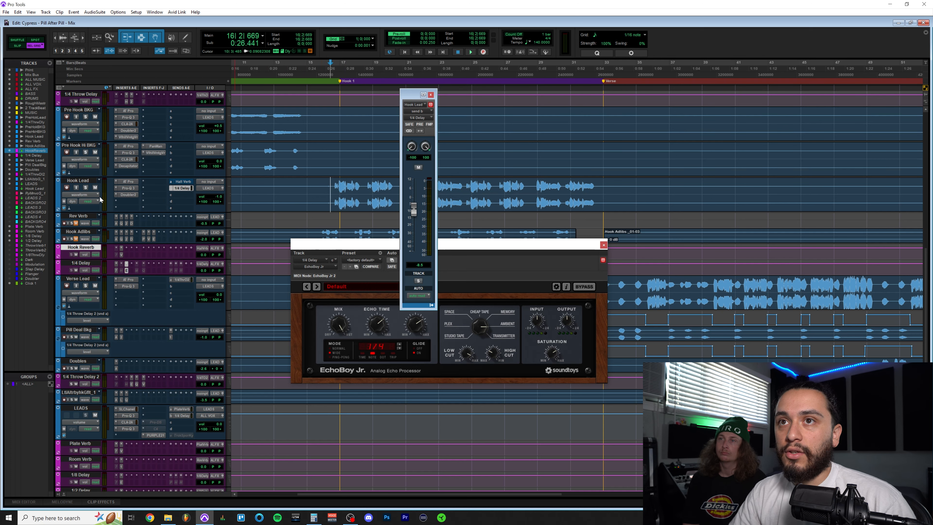
key(space)
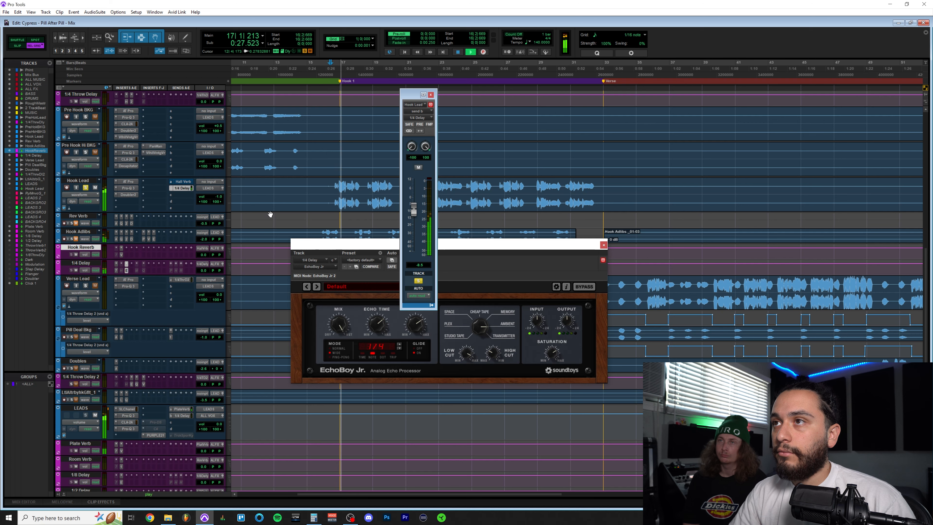
key(space)
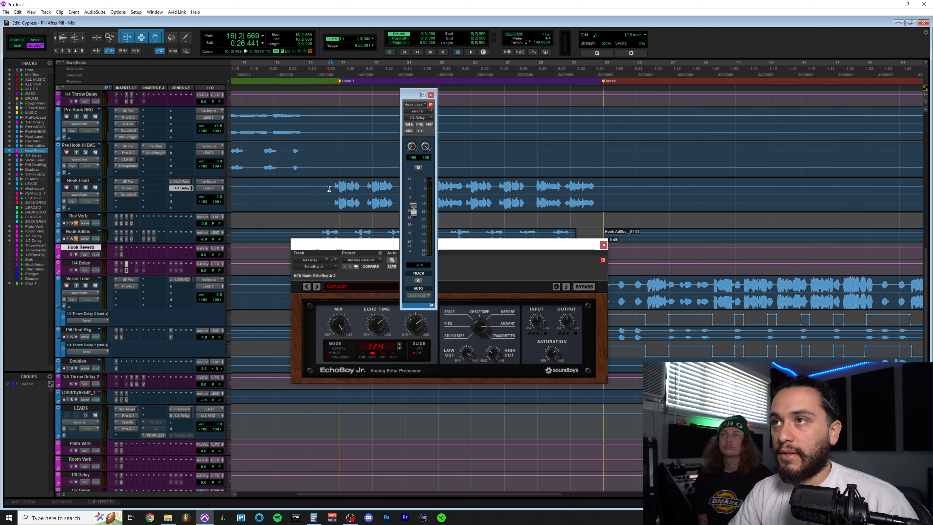
Step: Play Hook 1 with the whole mix, zoom the timeline out, and close the delay send window
key(space)
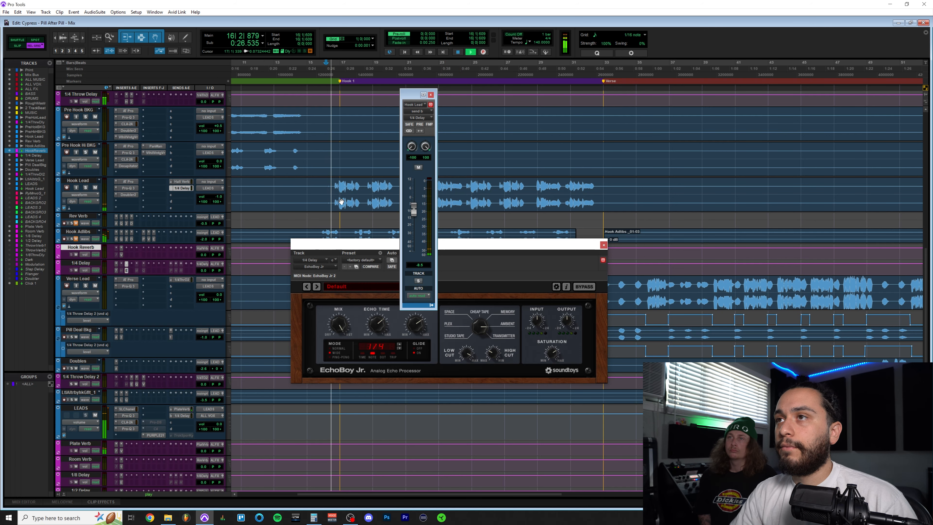
key(ctrl+bracketleft)
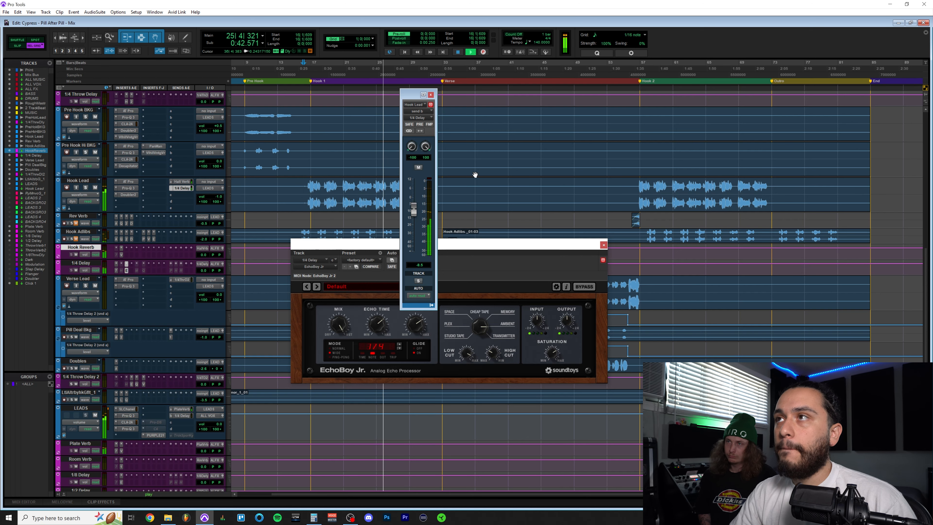
click(432, 96)
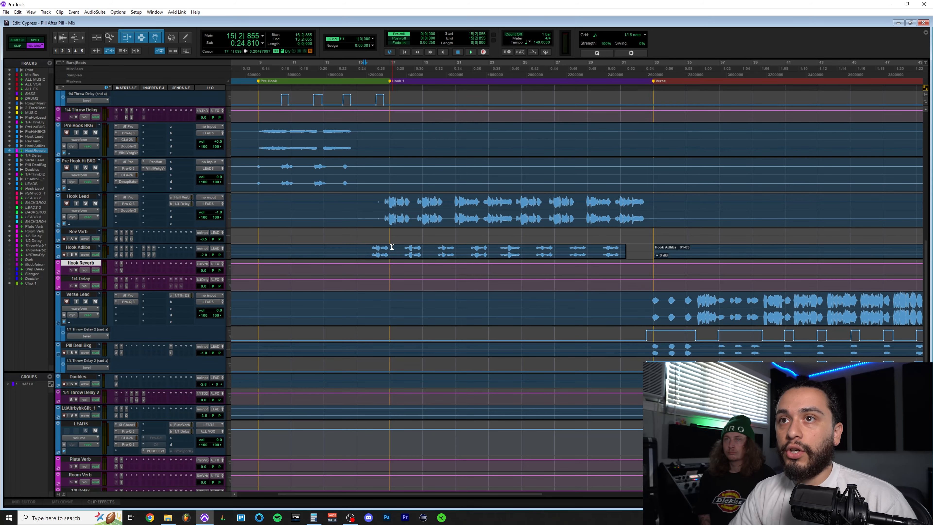
Step: Enlarge the Hook Adlibs track and place the edit cursor on it just before its first adlib
drag(79, 258, 80, 293)
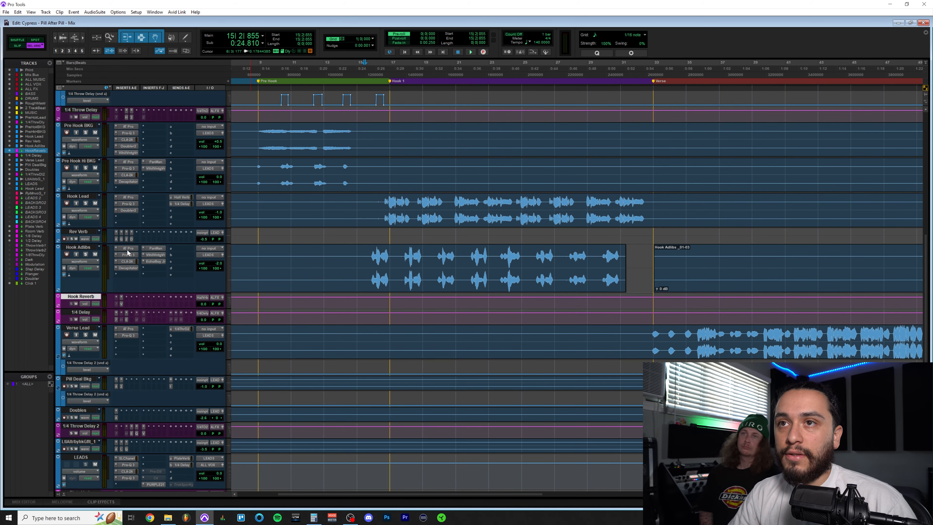
click(370, 256)
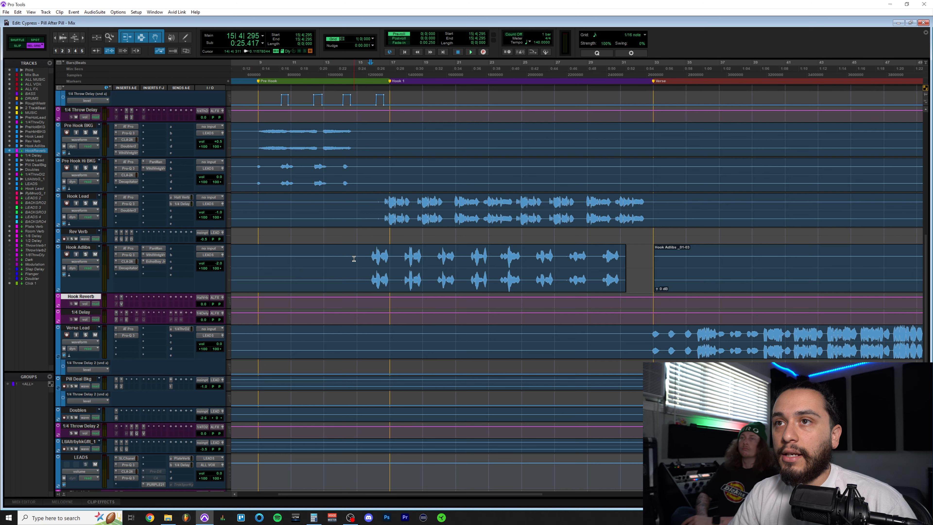
Step: Review Hook Adlibs' ValhallaVintageVerb and EchoBoy Jr., close the plugin, and play the hook with Hook Lead muted
click(155, 256)
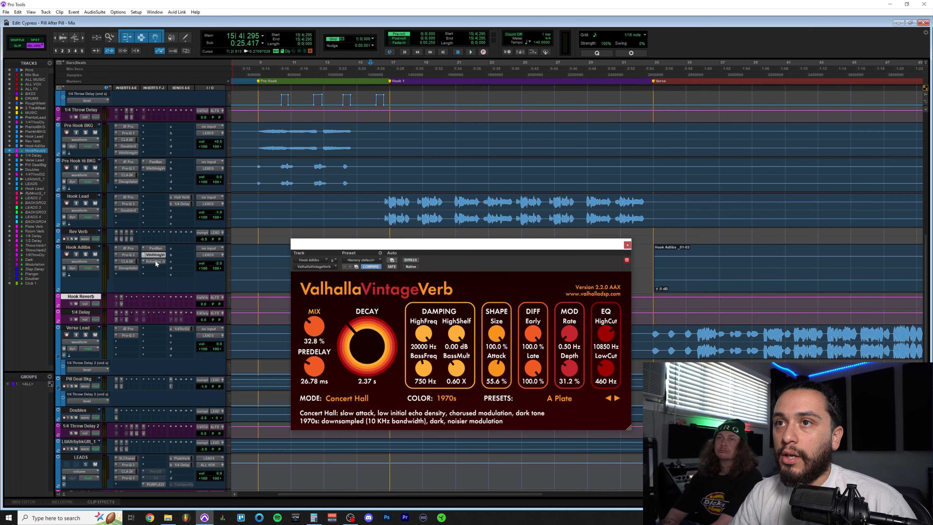
click(156, 261)
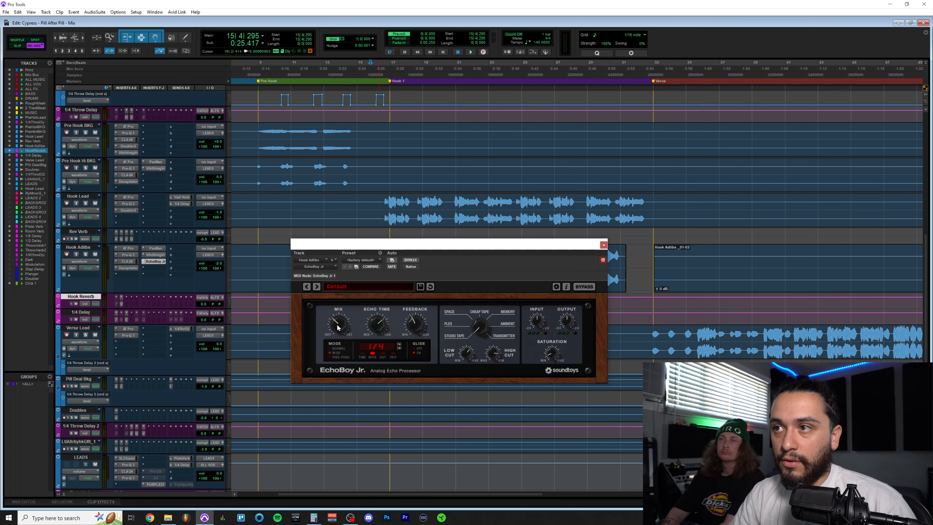
click(603, 244)
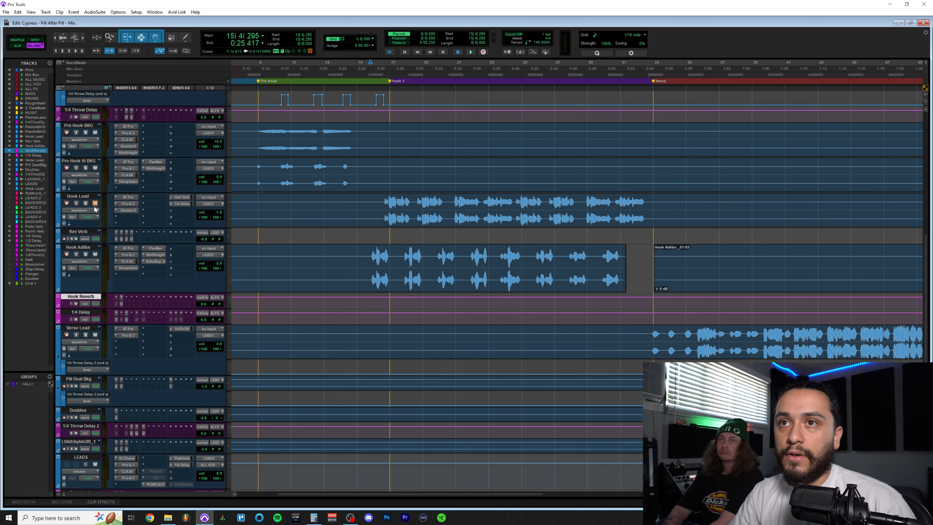
key(space)
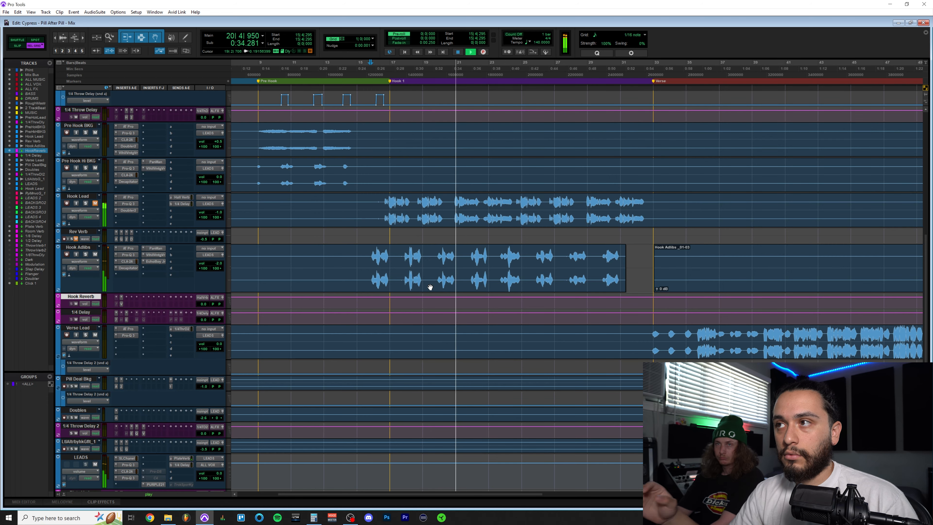
key(space)
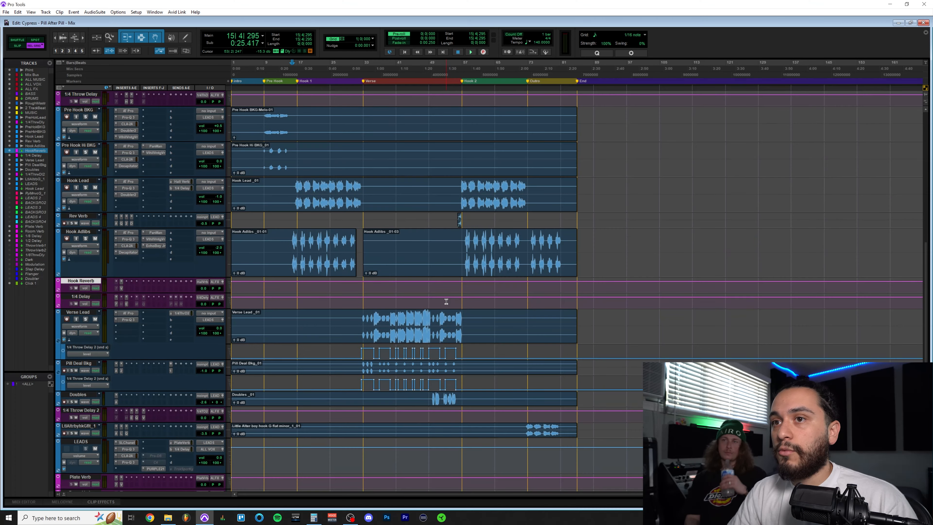
Step: Place the edit cursor on Verse Lead at the Verse marker and frame the verse section
click(361, 319)
key(t)
scroll(382, 323, right, 3)
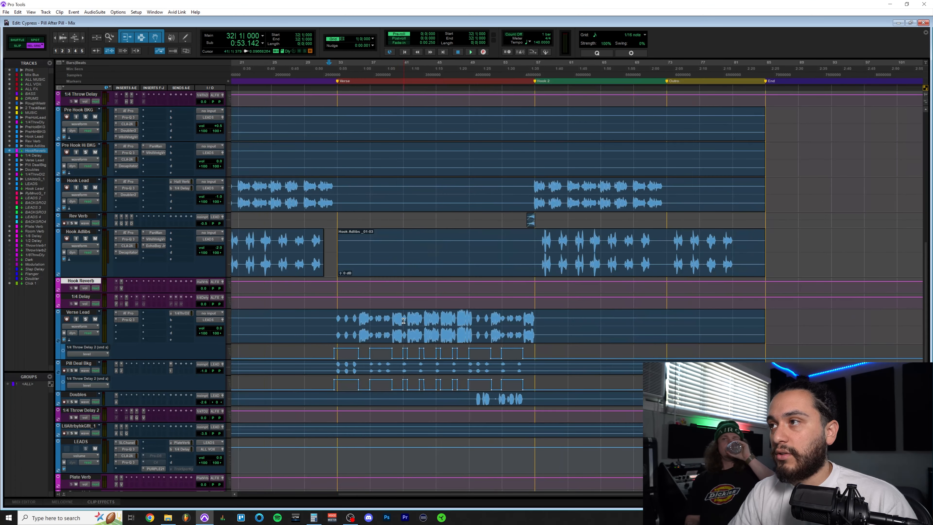
scroll(398, 323, down, 3)
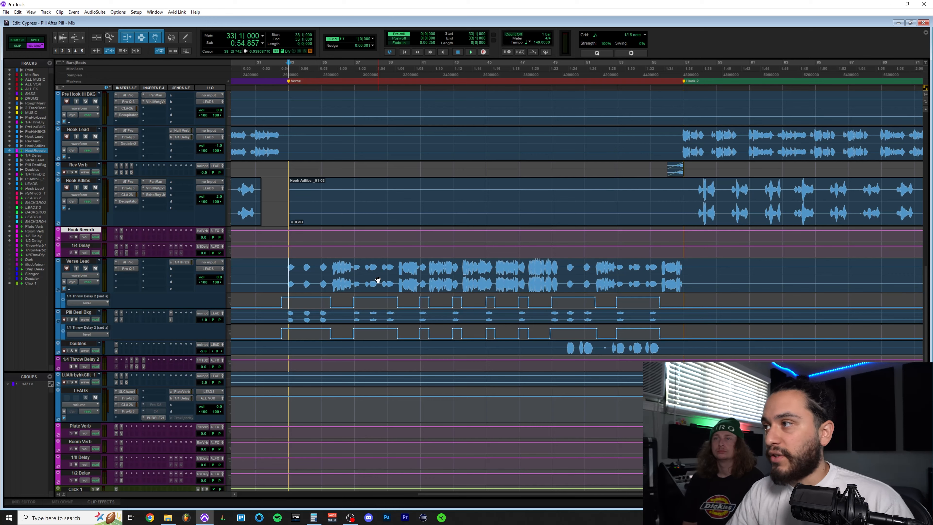
scroll(370, 273, right, 2)
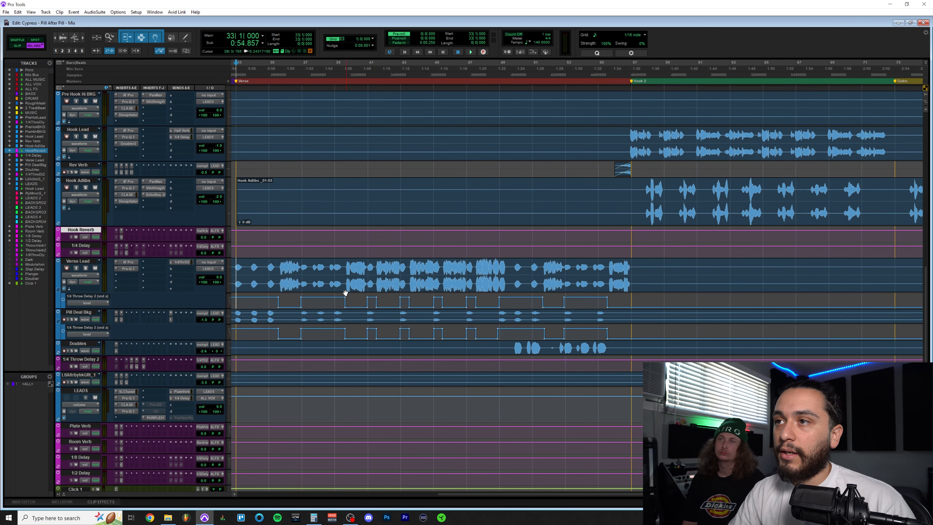
key(r)
key(r)
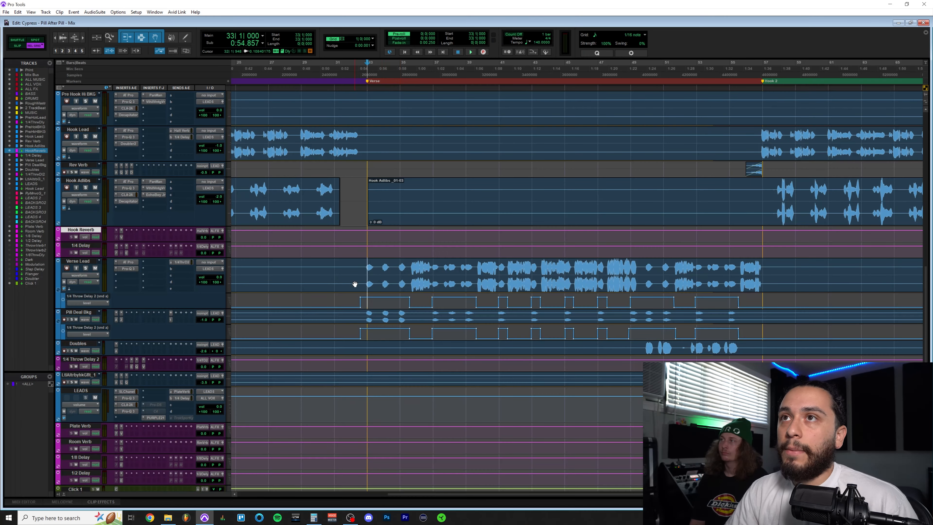
Step: Select the Pre Hook Lead passage across the pre-hook together with its 1/4 Throw Delay send automation
scroll(355, 284, up, 2)
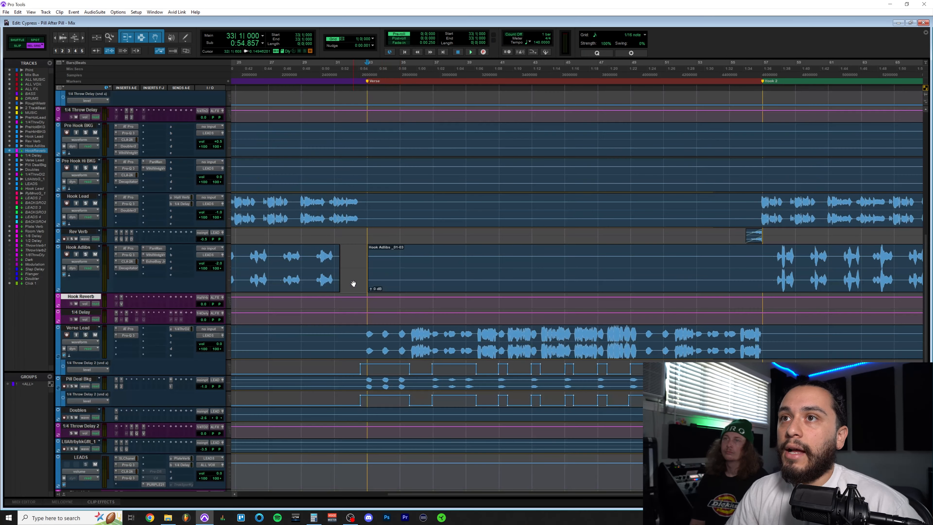
scroll(202, 290, up, 3)
scroll(363, 194, left, 6)
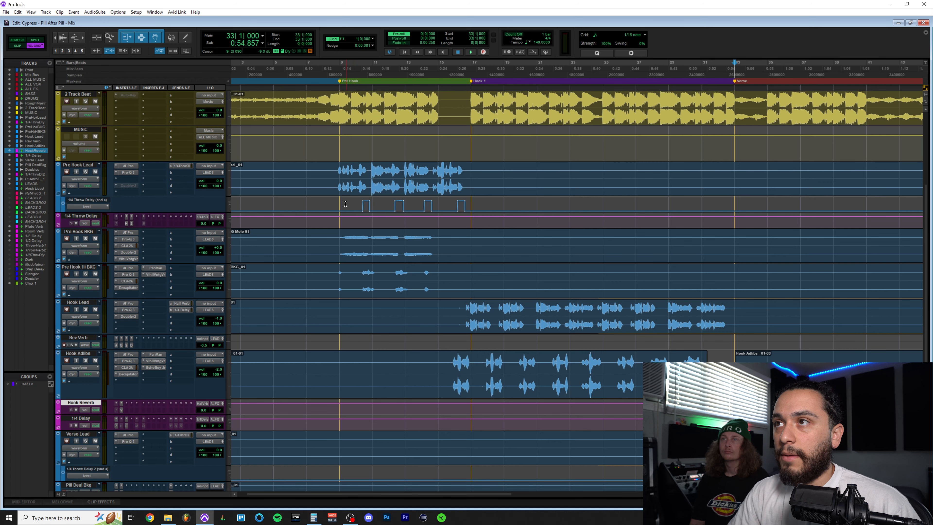
drag(328, 172, 479, 197)
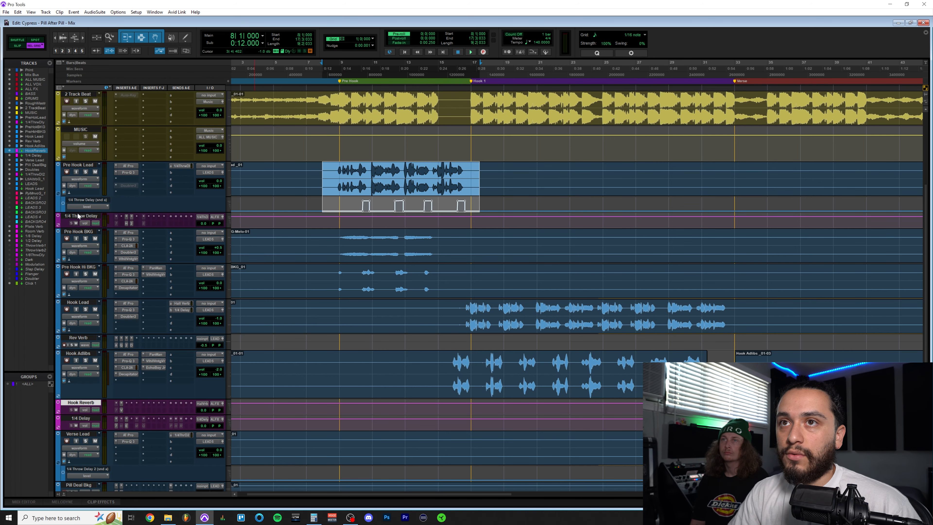
Step: Select the 1/4 Throw Delay 2 track and highlight the whole Verse Lead passage with its throw delay automation
scroll(466, 225, down, 4)
scroll(475, 249, right, 7)
scroll(475, 248, down, 2)
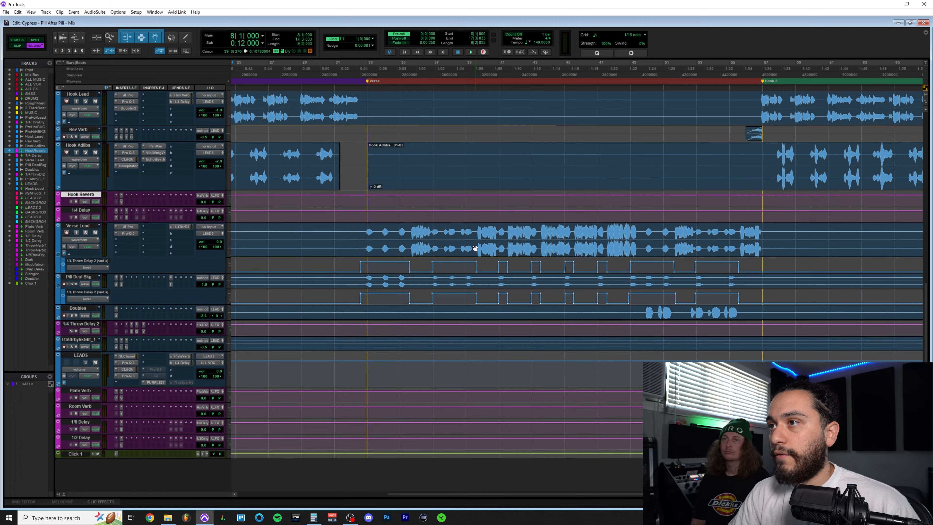
scroll(475, 248, right, 1)
click(84, 324)
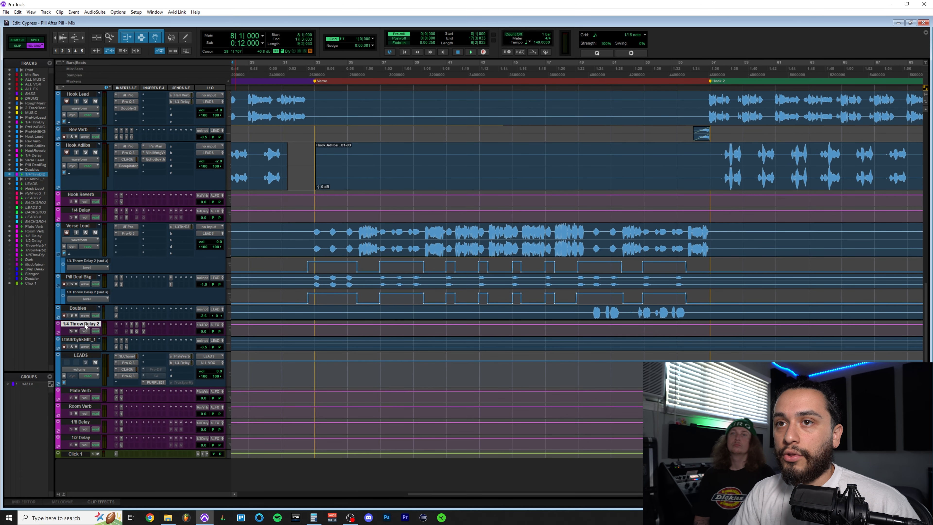
drag(298, 242, 721, 250)
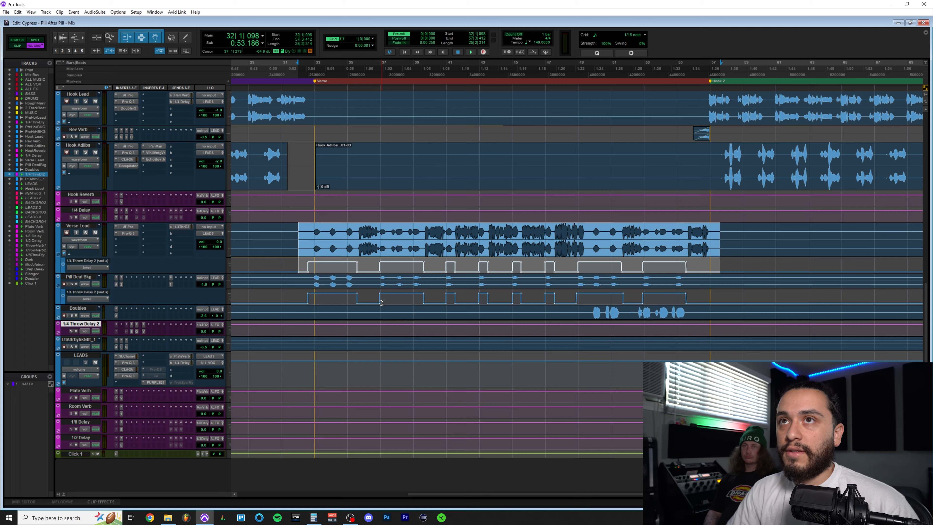
Step: Compare the two throw delay tracks and place the edit cursor on Verse Lead just before the Verse marker
scroll(382, 302, up, 5)
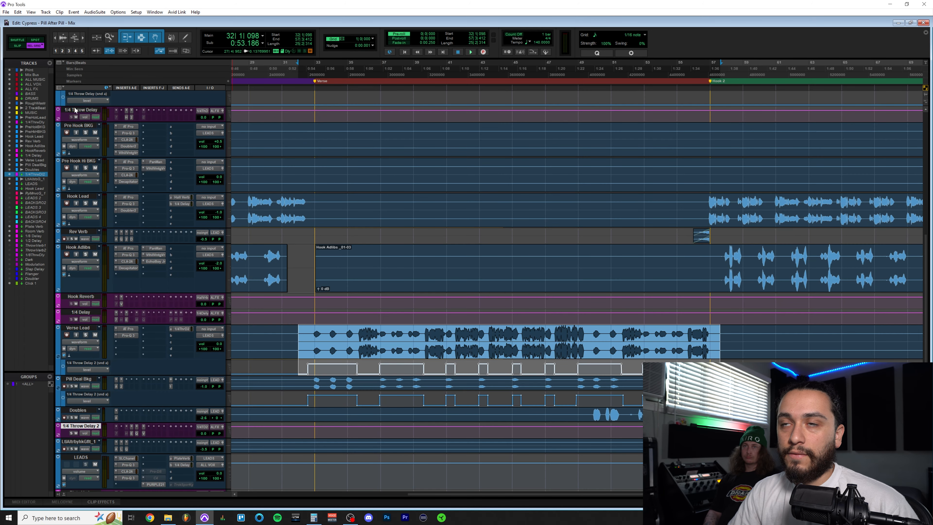
scroll(422, 302, down, 2)
scroll(401, 290, down, 4)
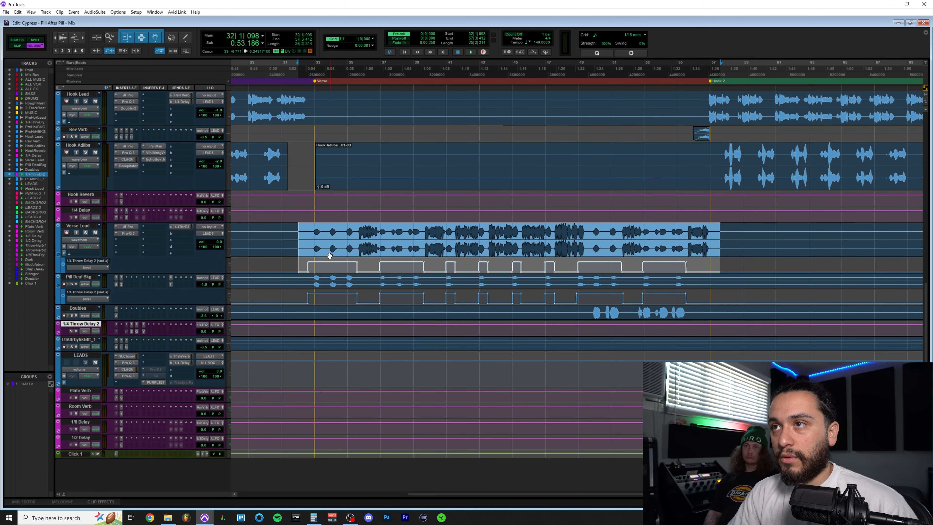
click(309, 232)
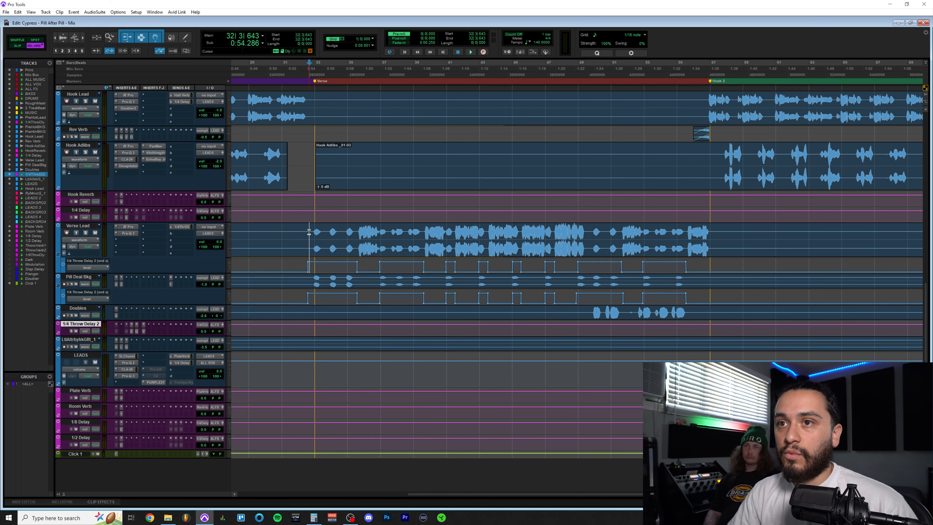
Step: Review the EchoBoy, the Pro-Q 3 and the insert after it on 1/4 Throw Delay 2, and play the verse
click(132, 331)
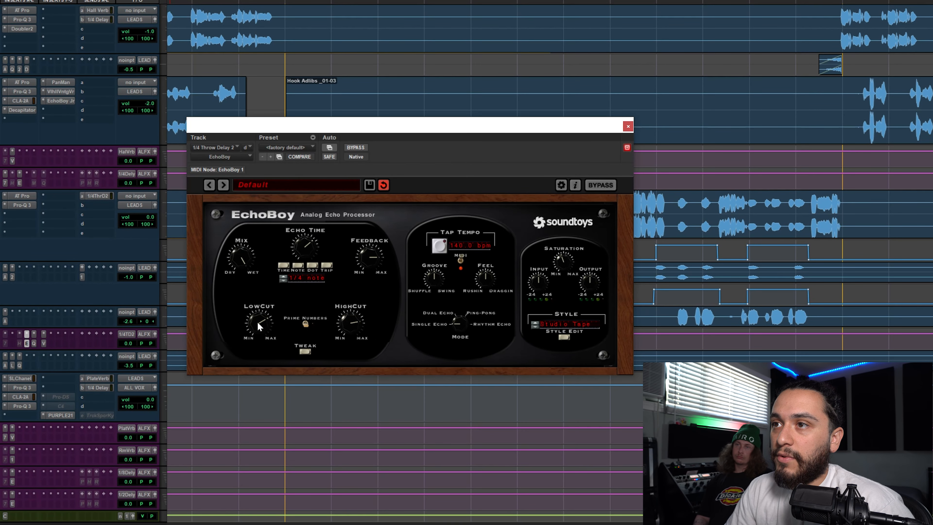
click(33, 342)
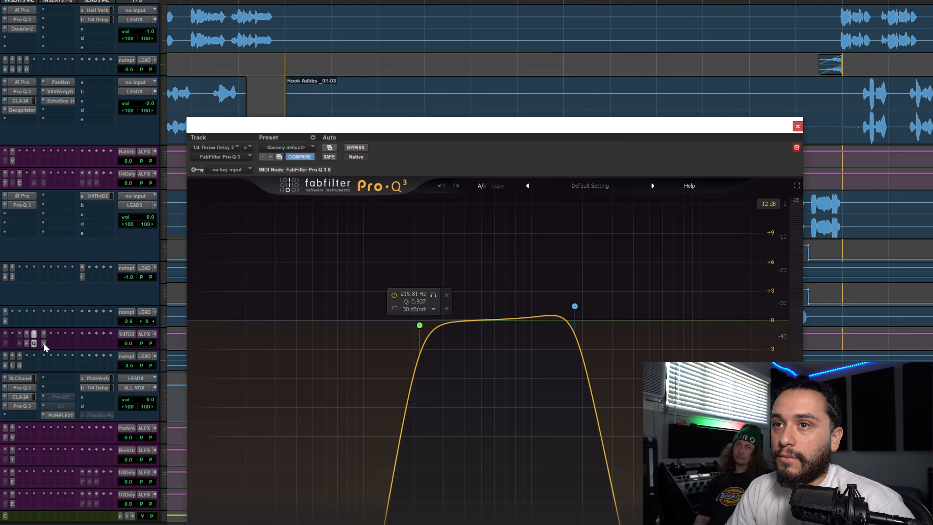
click(43, 344)
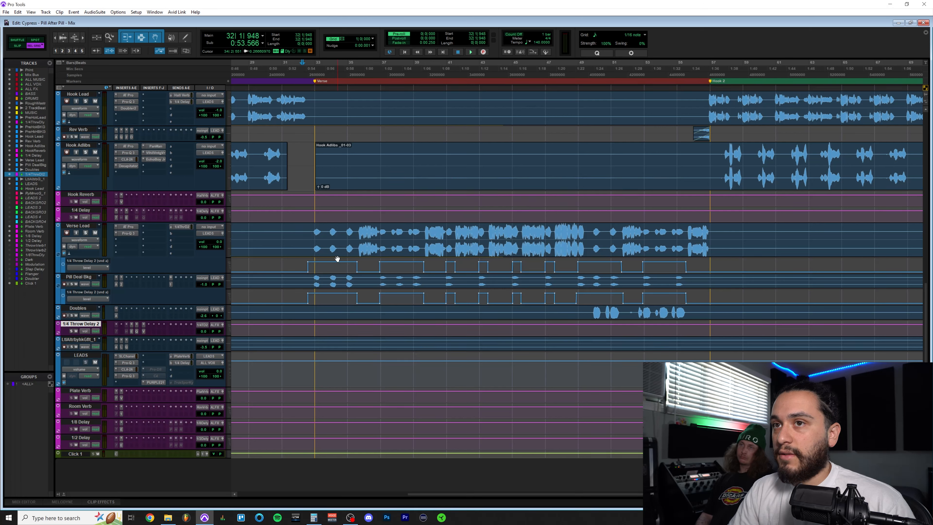
key(space)
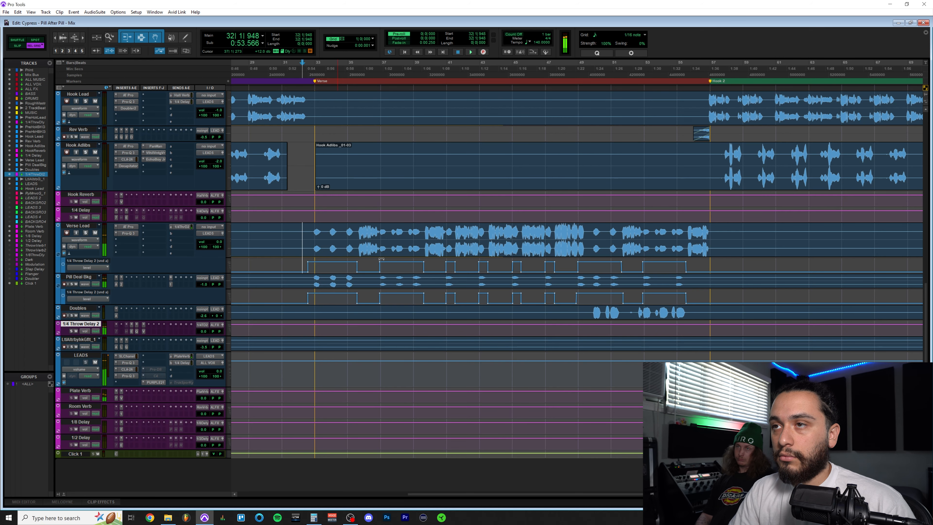
Step: Select the 1/4 Throw Delay track and play Pre Hook Lead from shortly after the Pre Hook marker
scroll(381, 259, up, 1)
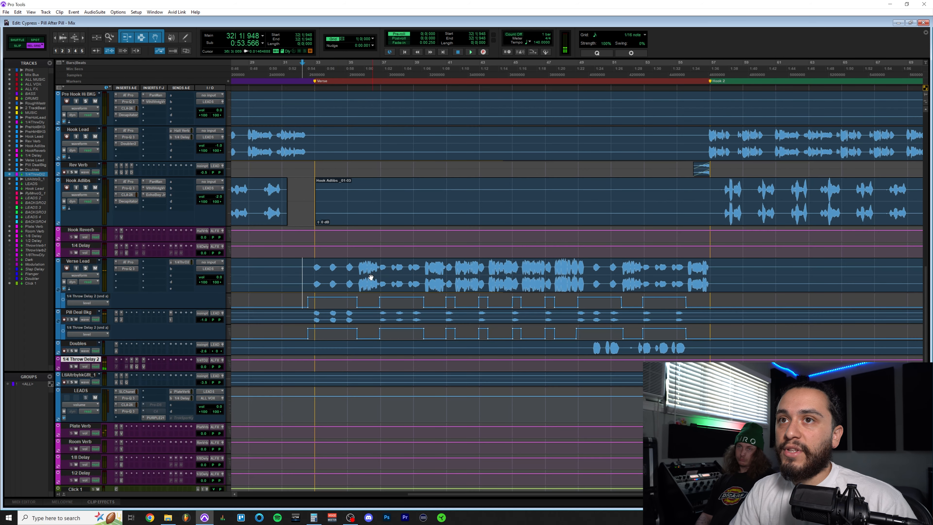
scroll(220, 280, up, 3)
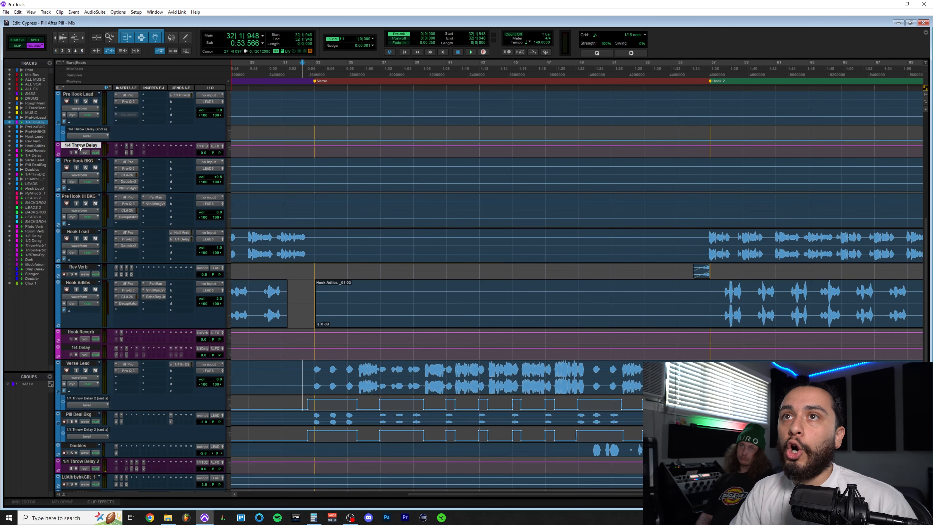
scroll(317, 159, left, 10)
scroll(317, 158, up, 3)
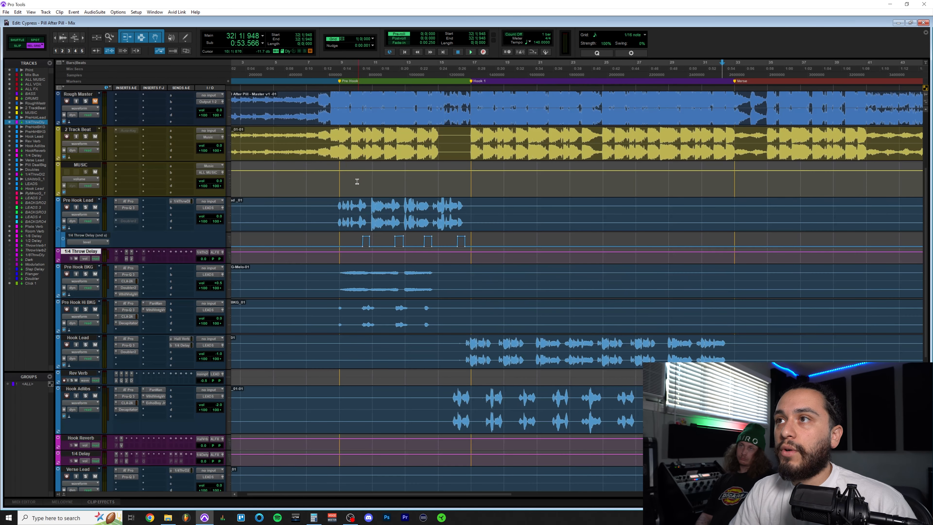
click(355, 207)
key(space)
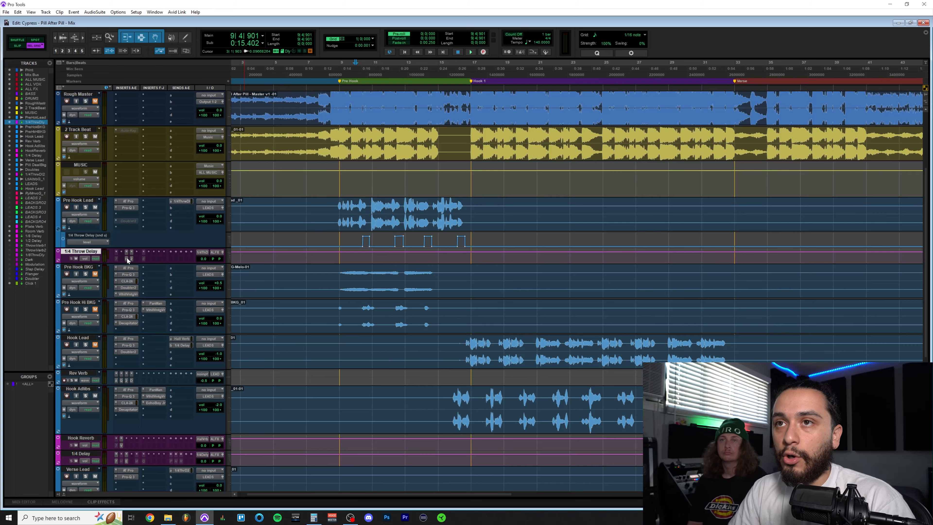
Step: Review the H-Delay settings on the 1/4 Throw Delay track
click(128, 259)
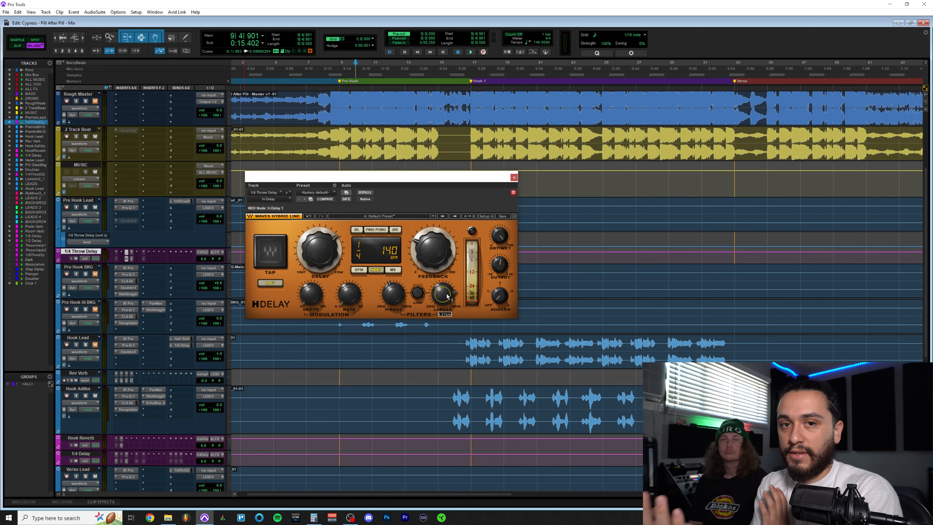
click(514, 178)
Step: Enlarge the Pill Deal Bkg track in the verse section to the large track height
scroll(441, 316, down, 6)
scroll(441, 316, right, 5)
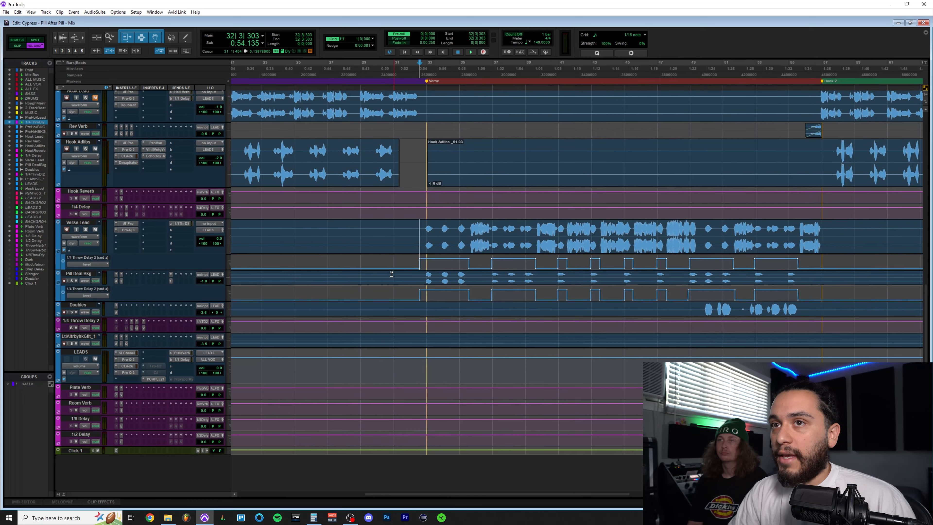
drag(74, 285, 75, 327)
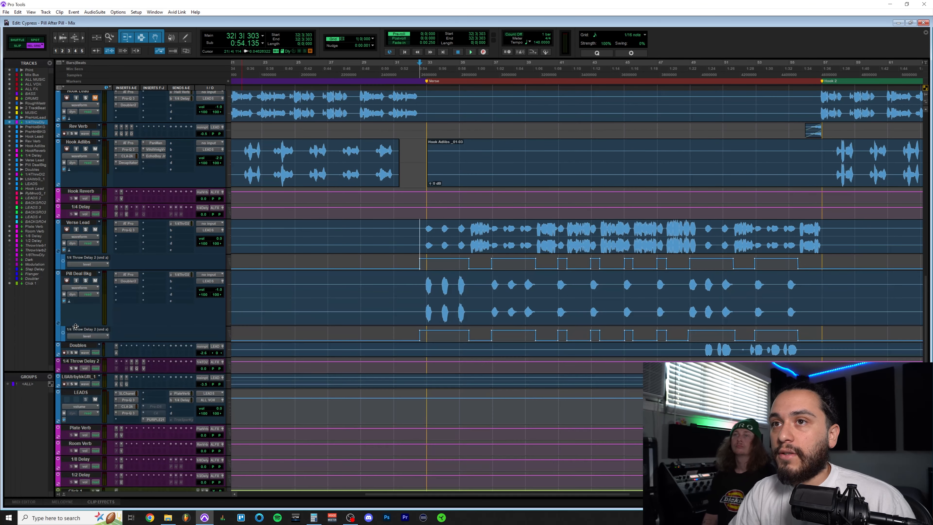
scroll(484, 310, right, 2)
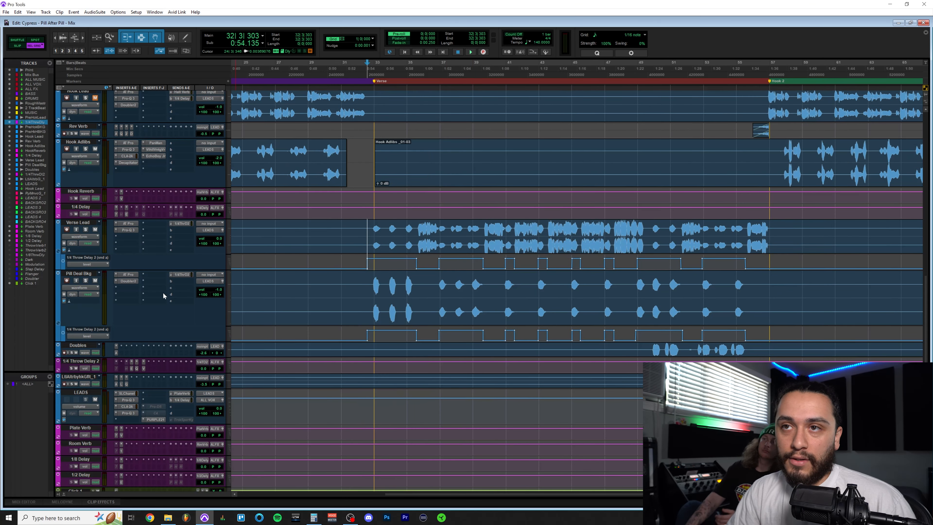
Step: Review the Doubler2 insert on Pill Deal Bkg and highlight the verse passages on Verse Lead and Pill Deal Bkg
click(127, 281)
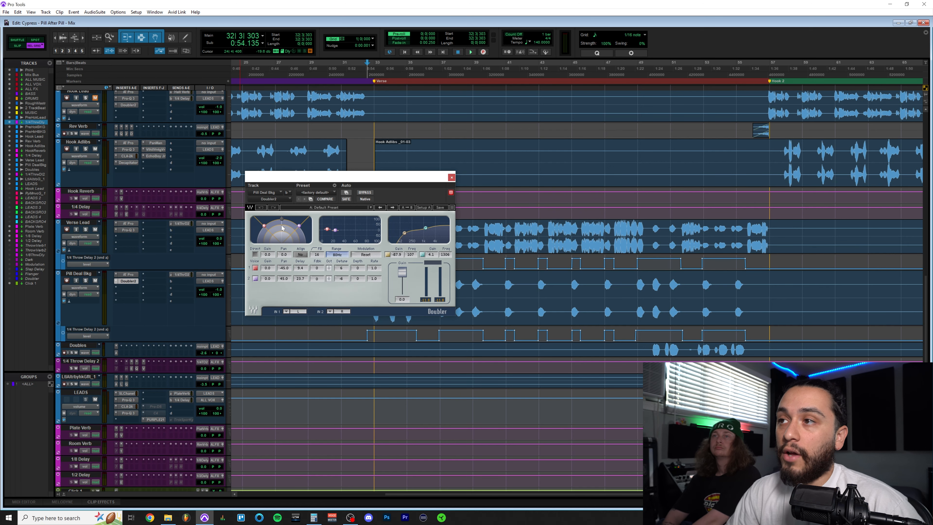
drag(415, 177, 520, 373)
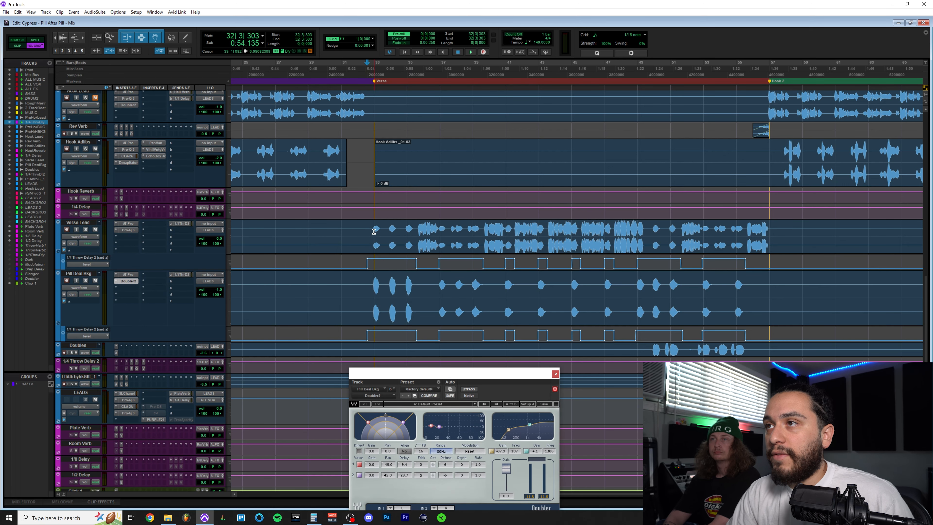
drag(372, 230, 784, 235)
drag(354, 291, 759, 290)
drag(465, 370, 415, 261)
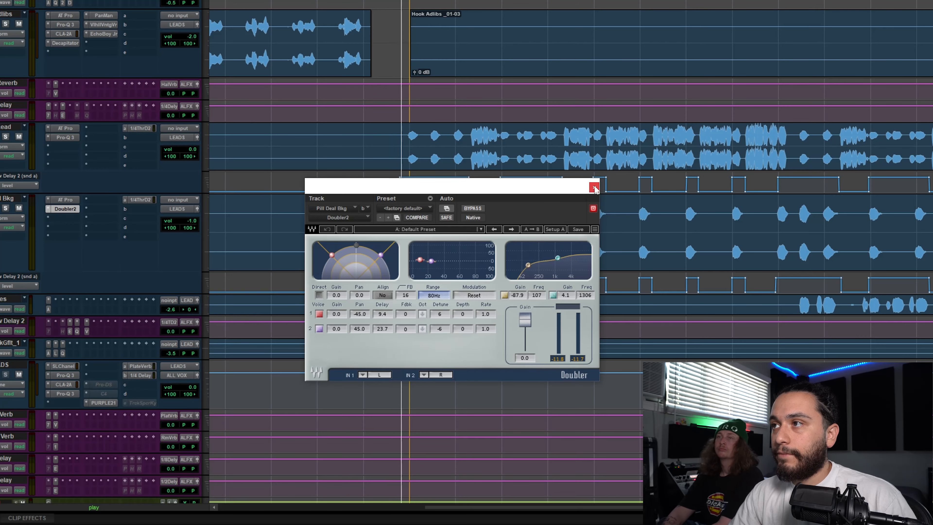
click(594, 188)
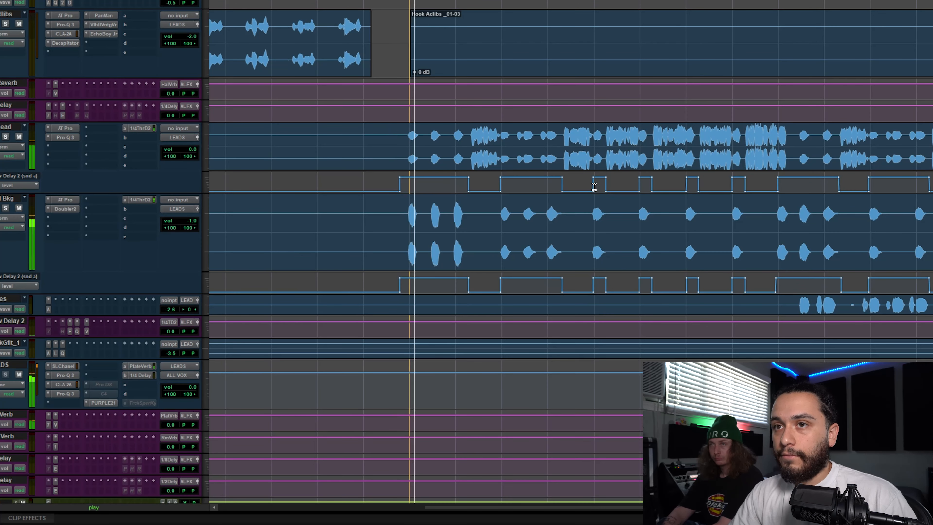
Step: Set the Pill Deal Bkg track height to medium
click(204, 228)
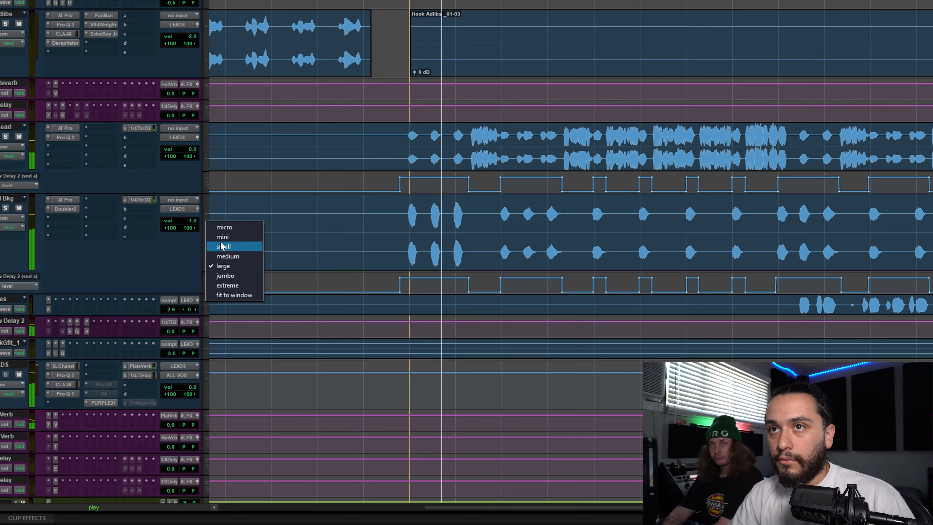
click(221, 257)
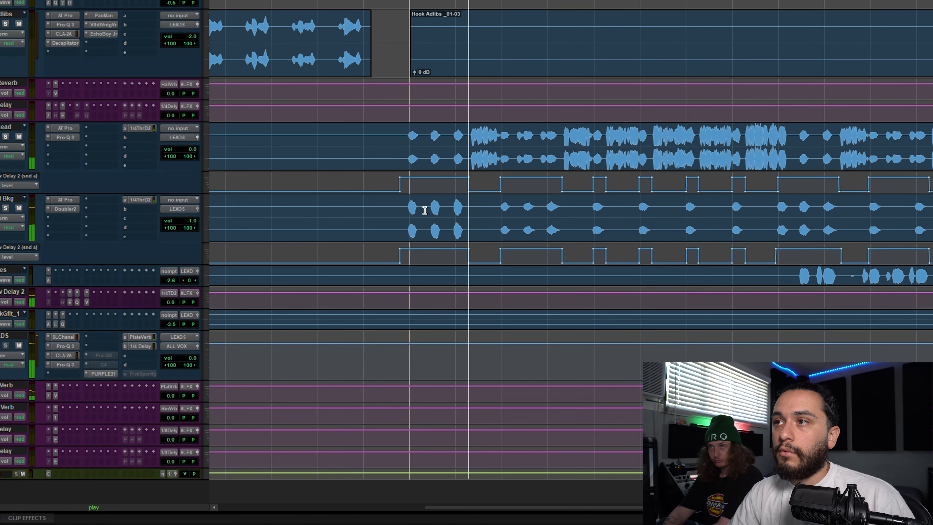
scroll(343, 219, right, 2)
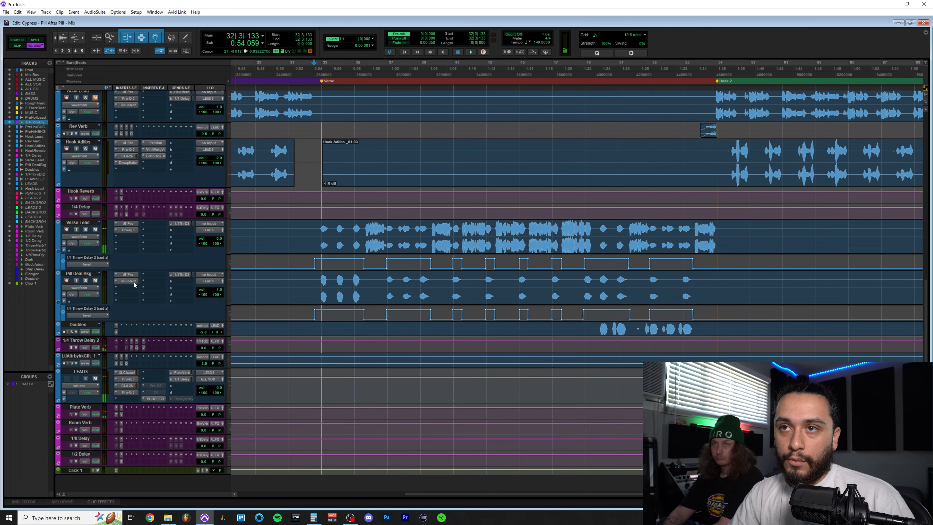
Step: Place the edit cursor on Verse Lead just before the Verse marker and play the verse vocals
click(295, 283)
click(310, 231)
key(space)
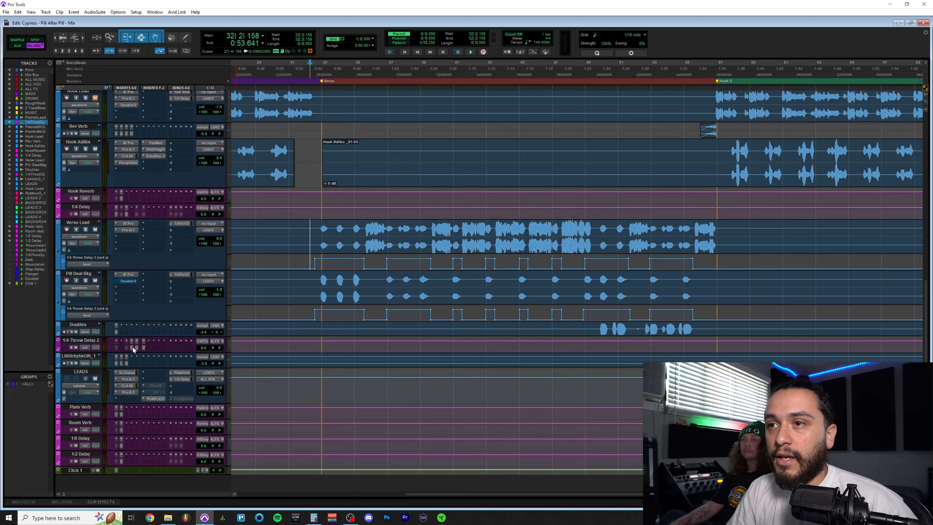
Step: Review the EchoBoy on 1/4 Throw Delay 2, including its Width, L/R Offset and Accent tweak controls
click(132, 347)
drag(398, 265, 356, 190)
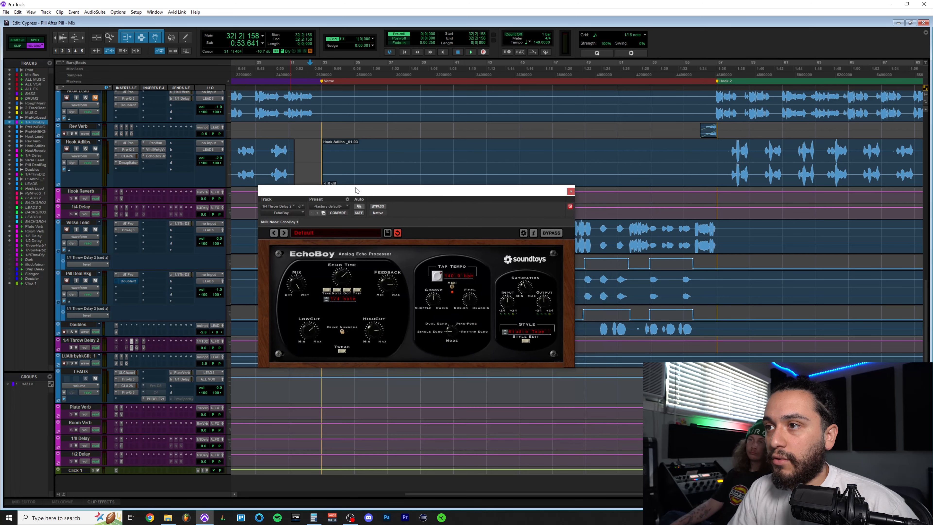
click(341, 351)
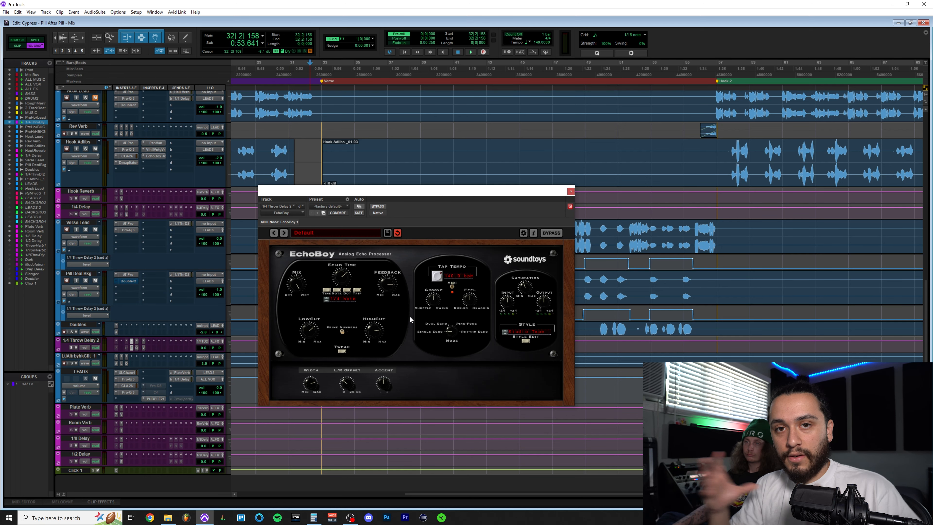
click(570, 191)
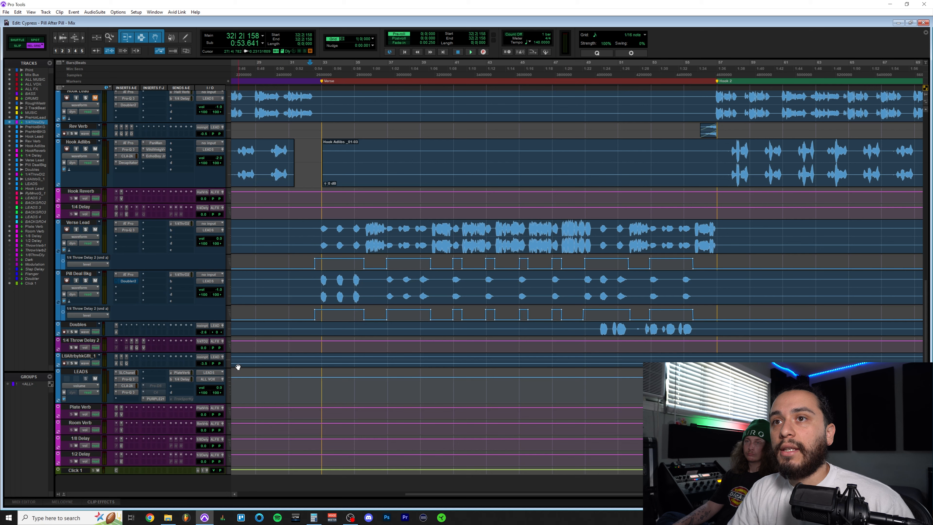
Step: Play Verse Lead from the middle of the verse, listening to the automated throw delays
scroll(403, 291, down, 1)
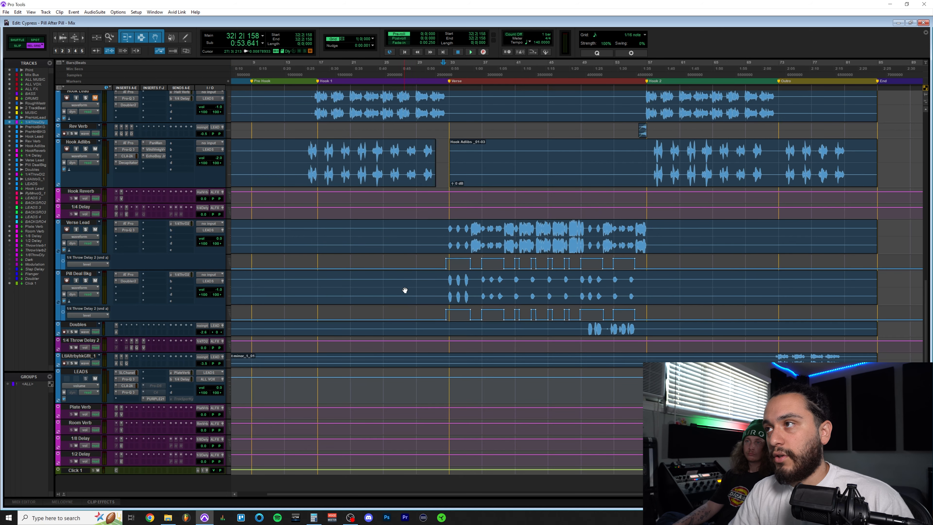
scroll(485, 265, right, 2)
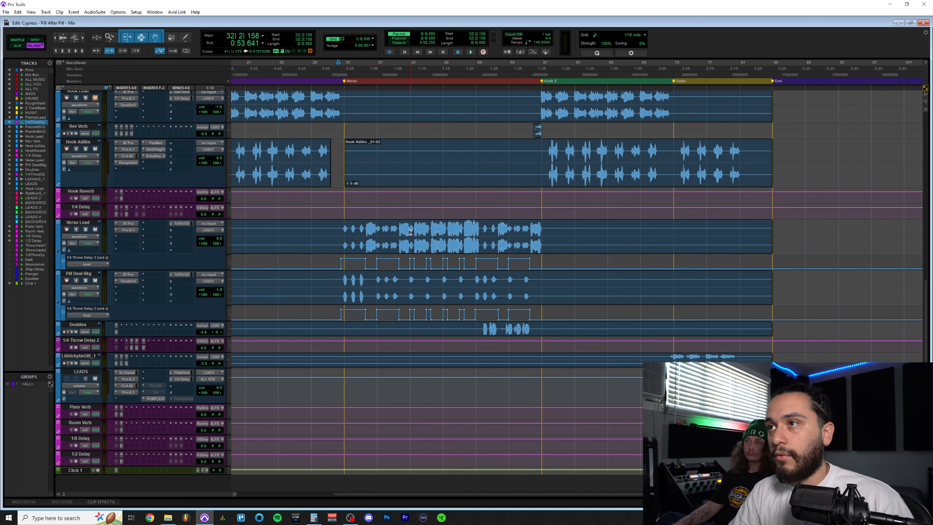
click(444, 230)
key(space)
key(t)
scroll(524, 303, right, 4)
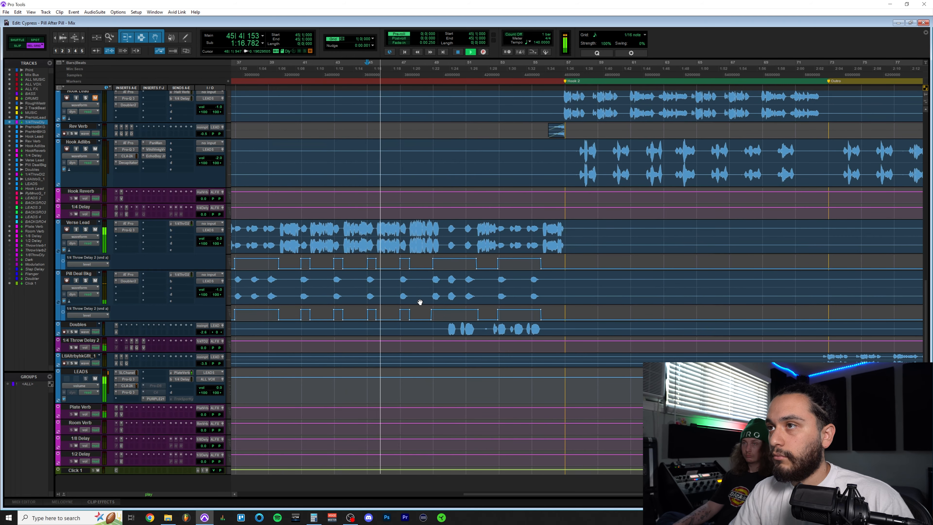
scroll(417, 302, right, 1)
key(r)
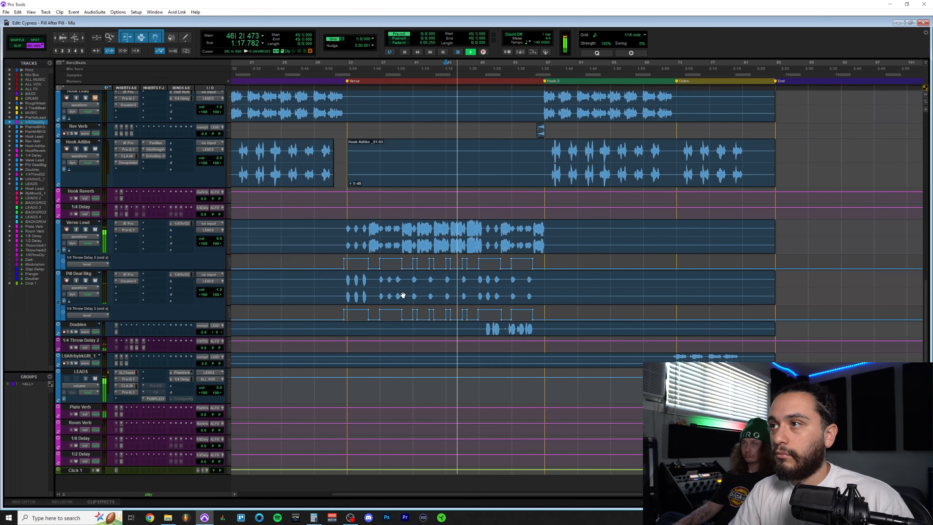
Step: Examine the end of the verse on Pill Deal Bkg and Doubles during playback, up to the Hook 2 marker
click(461, 280)
key(t)
key(t)
scroll(535, 312, right, 1)
scroll(535, 313, up, 1)
scroll(535, 313, right, 1)
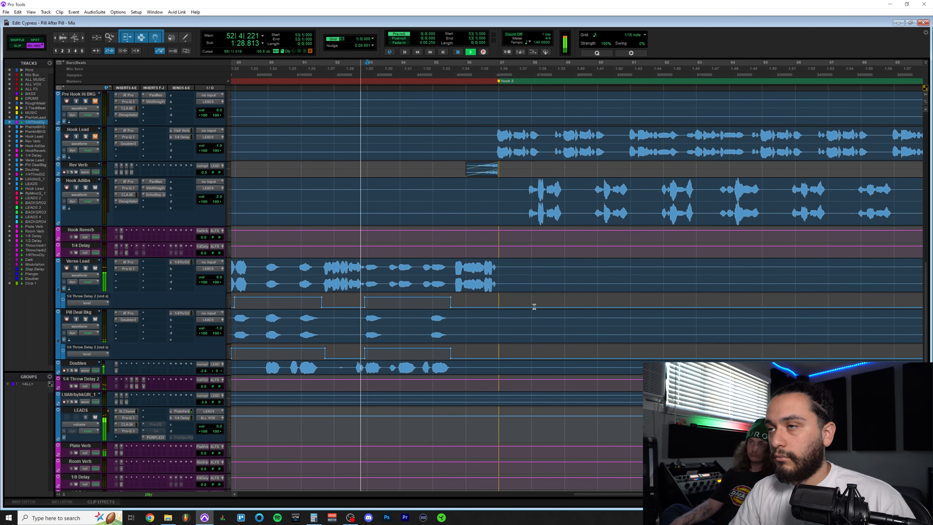